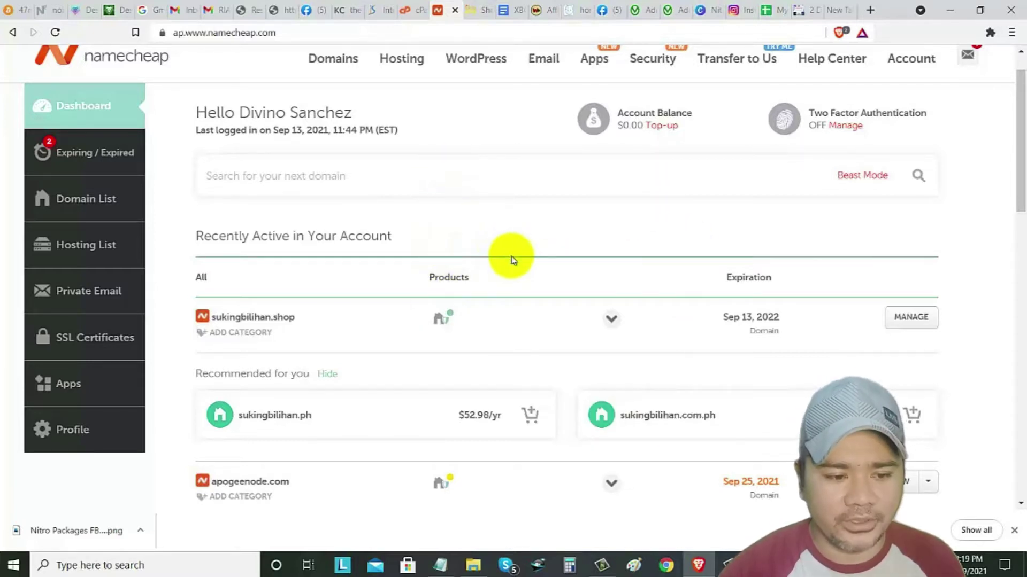
- Scroll the Namecheap dashboard down to the Recently Active list showing sukingbilihan.shop
scroll(510, 259, "down", 2)
- Open the management page for the sukingbilihan.shop domain
scroll(518, 258, "up", 1)
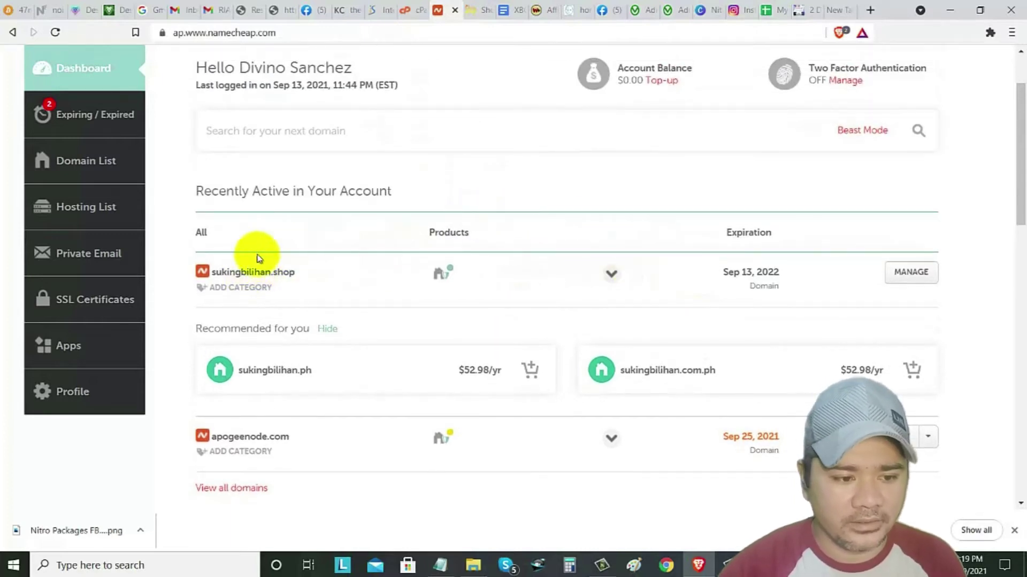
scroll(289, 252, "up", 1)
scroll(359, 199, "up", 2)
scroll(355, 256, "down", 2)
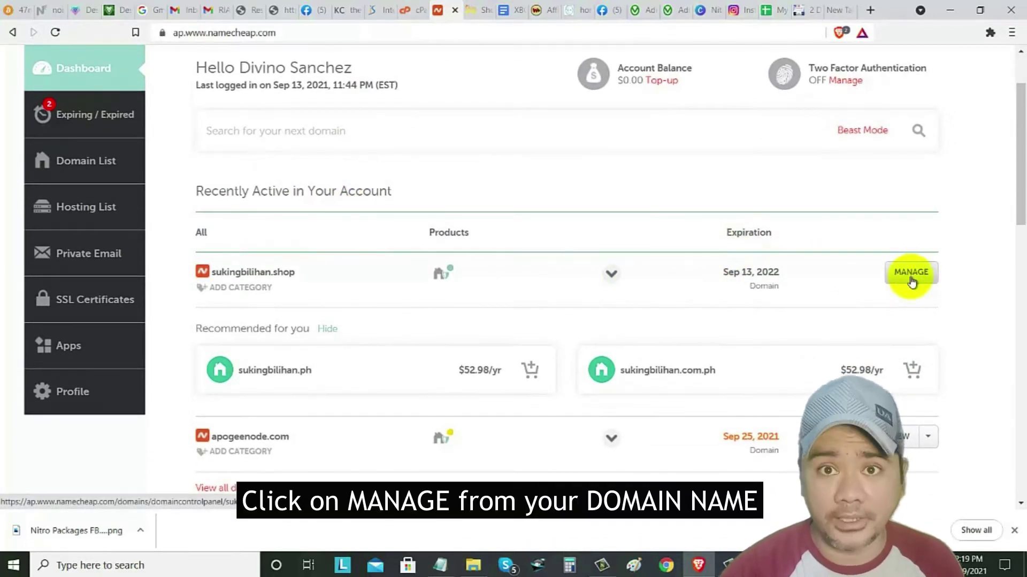
left_click(911, 280)
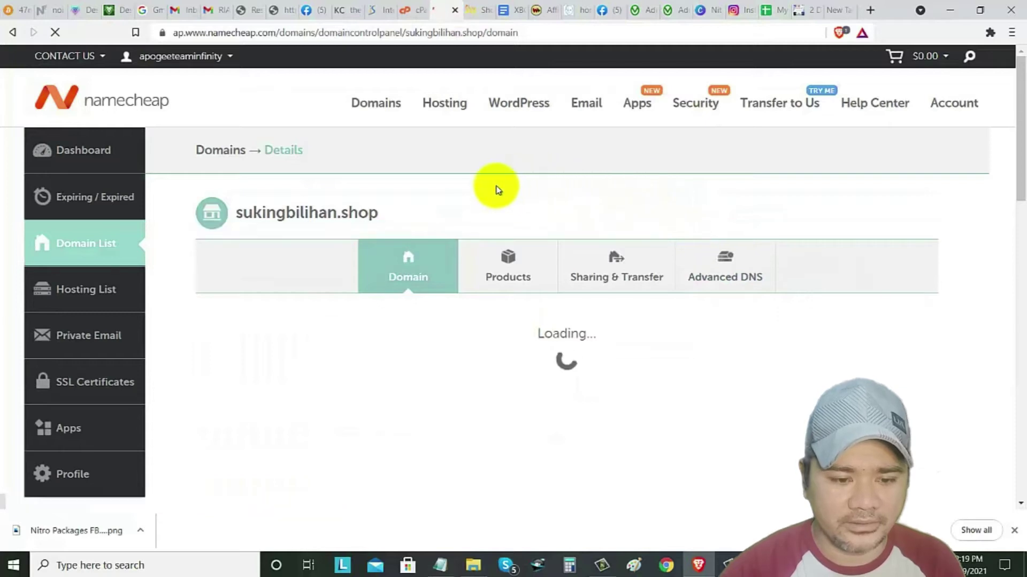
- Switch sukingbilihan.shop's nameservers to Custom DNS, then move to the InterServer site
scroll(491, 200, "down", 1)
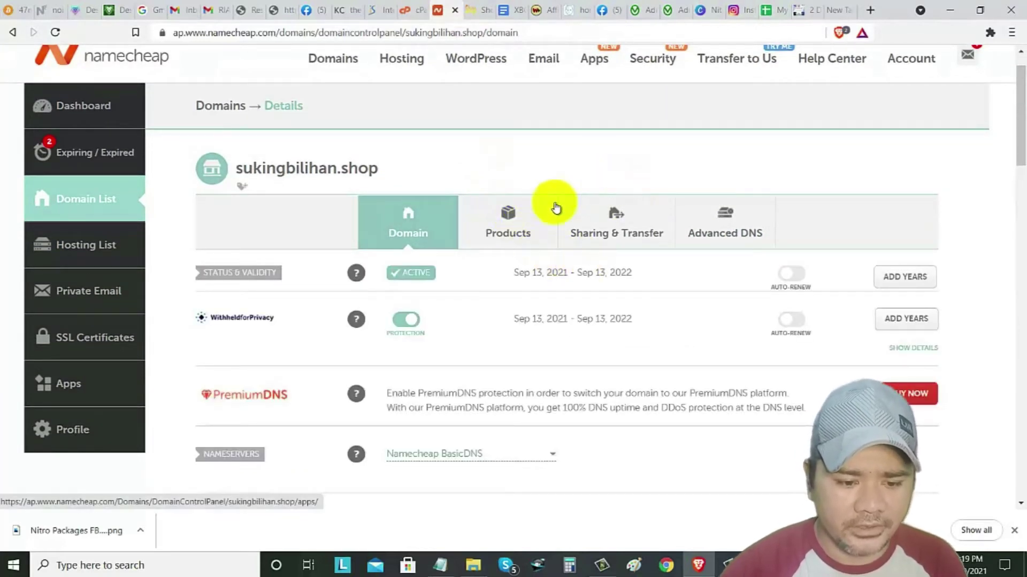
scroll(538, 444, "down", 5)
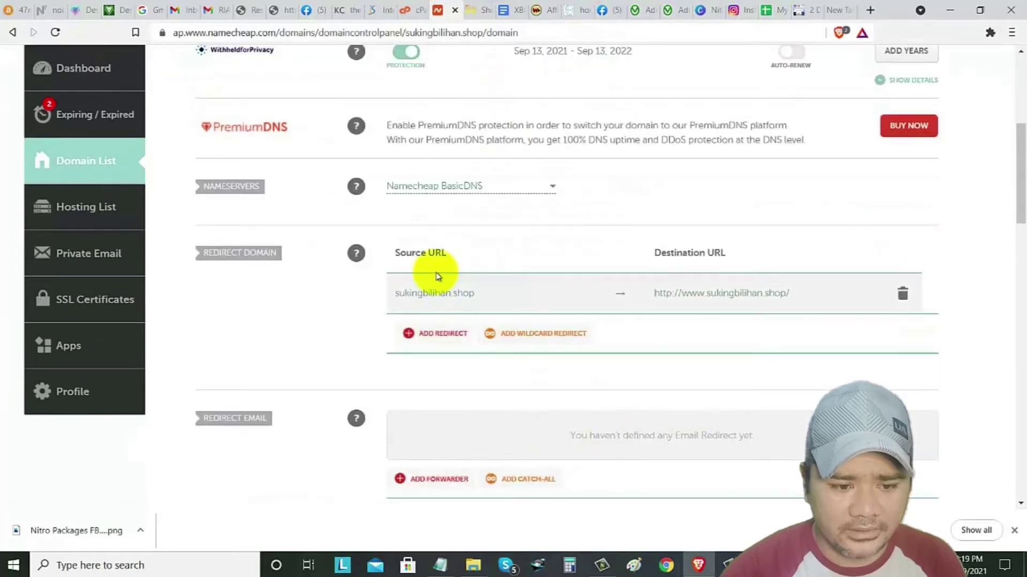
scroll(437, 278, "up", 1)
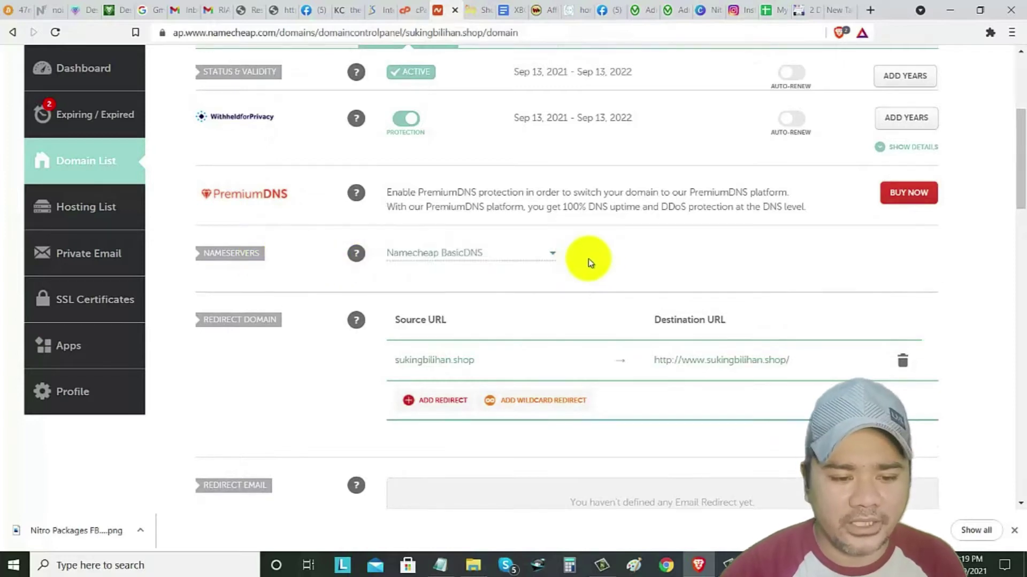
left_click(548, 255)
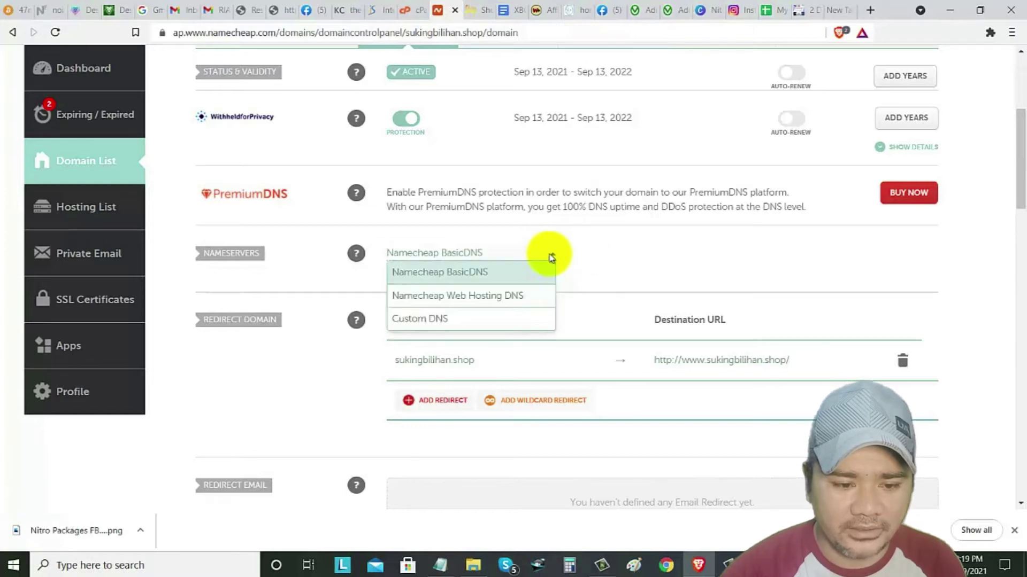
left_click(468, 322)
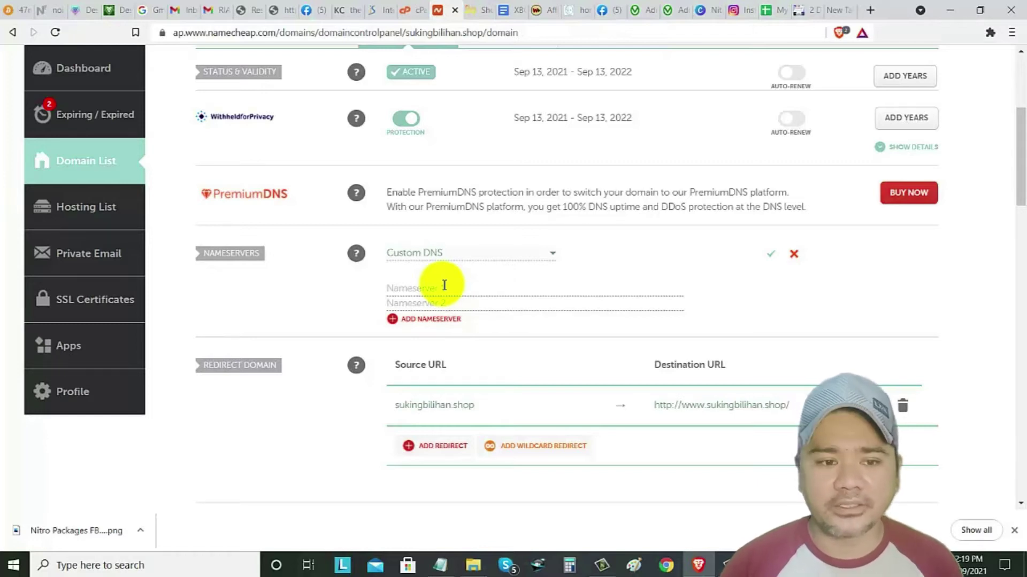
left_click(374, 12)
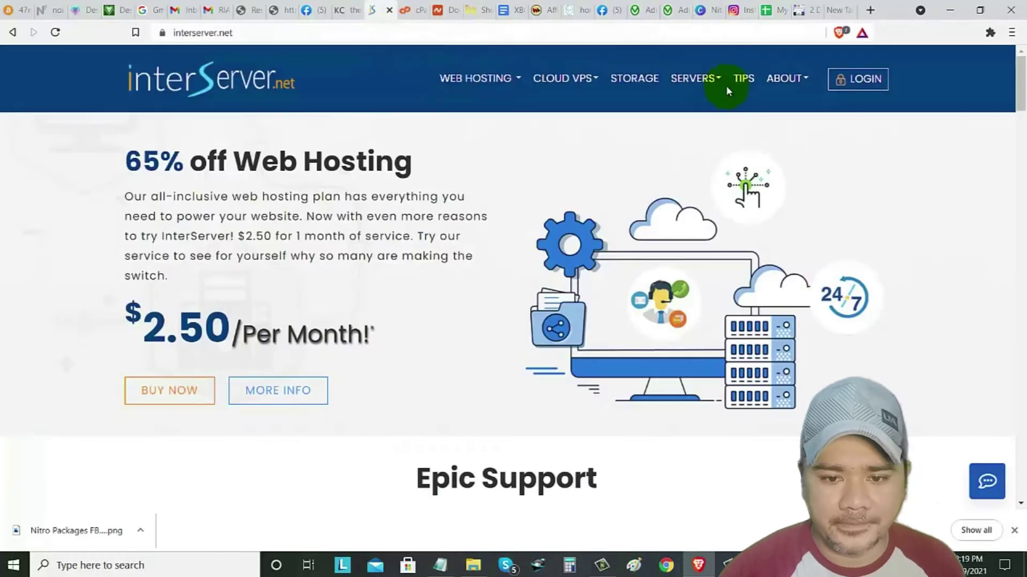
- Open the InterServer client login, checking the cPanel and Namecheap tabs along the way
left_click(849, 84)
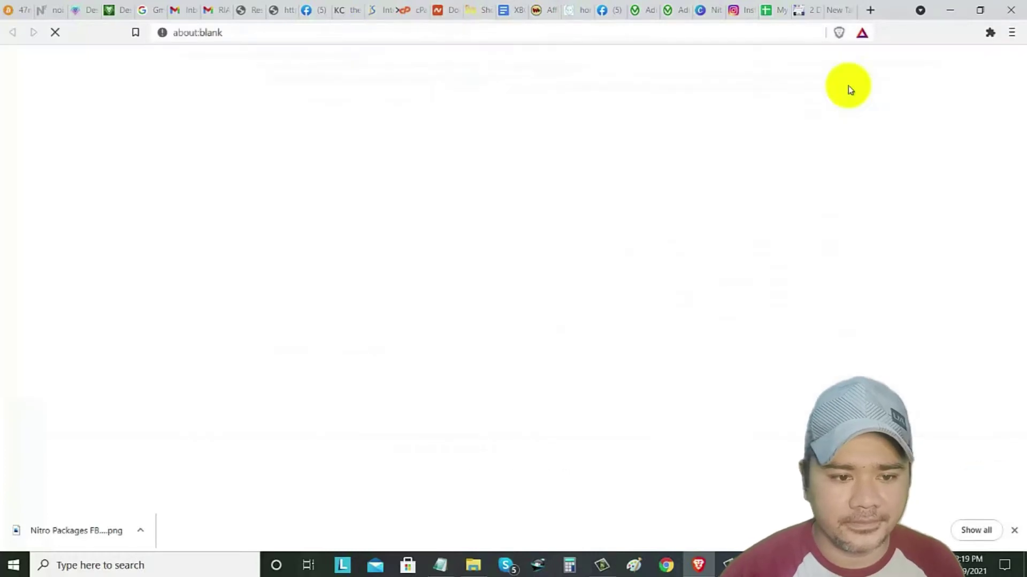
left_click(423, 10)
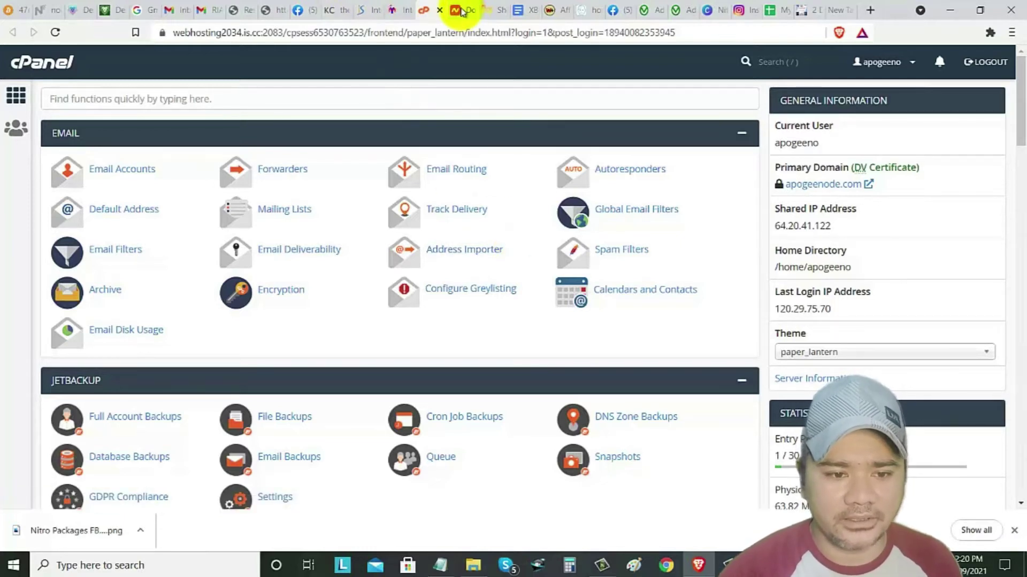
key("ctrl+Tab")
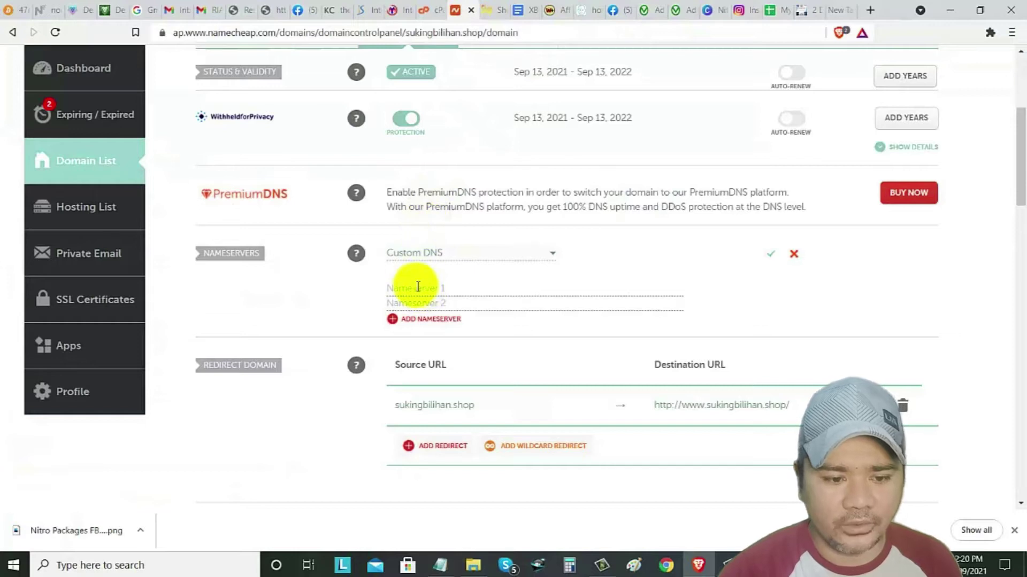
left_click(395, 11)
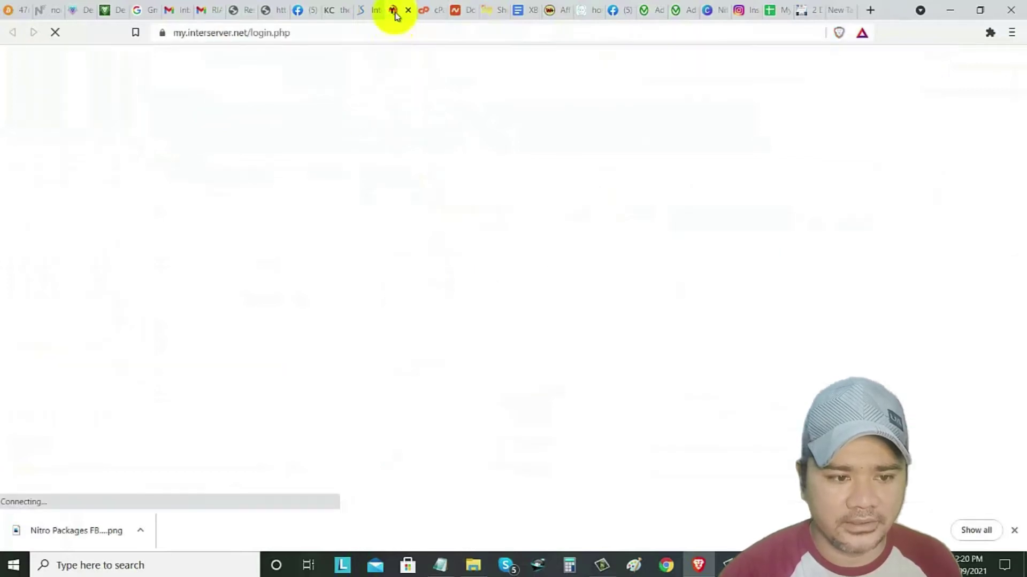
left_click(425, 12)
left_click(393, 12)
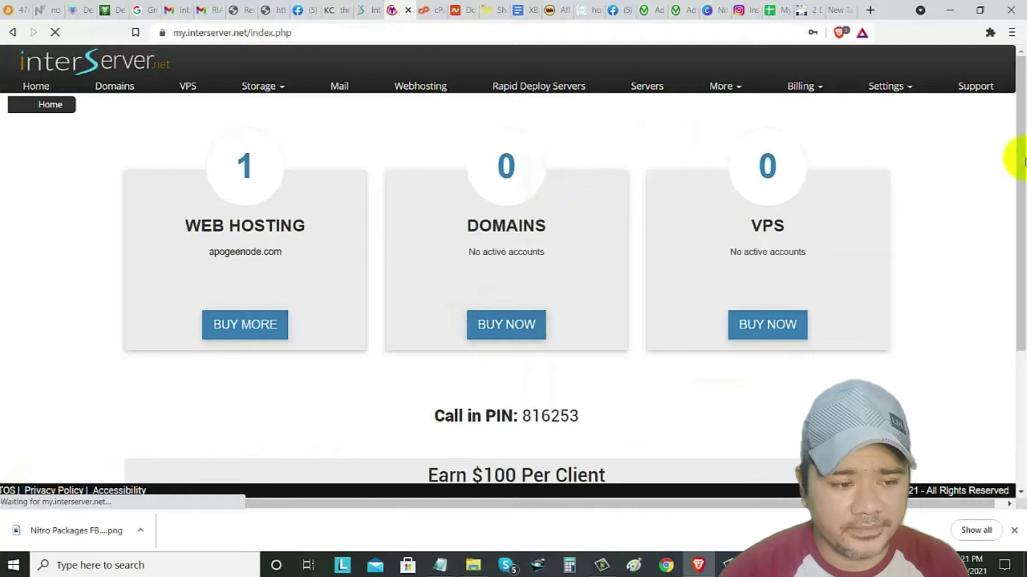
- Look over the InterServer dashboard, then open the Webhosting list showing apogeenode.com
scroll(1011, 133, "down", 1)
scroll(1011, 133, "up", 1)
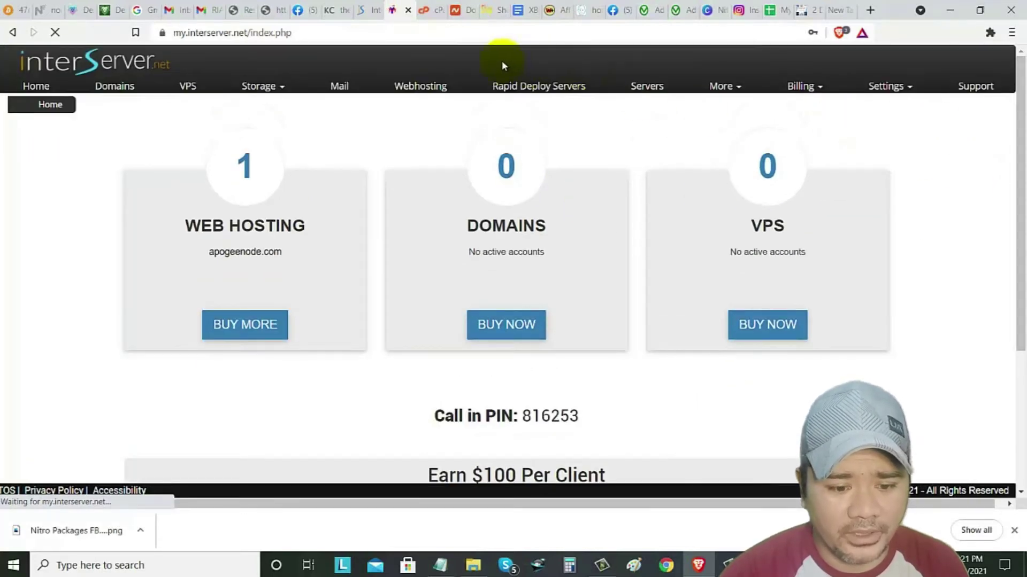
scroll(791, 298, "down", 3)
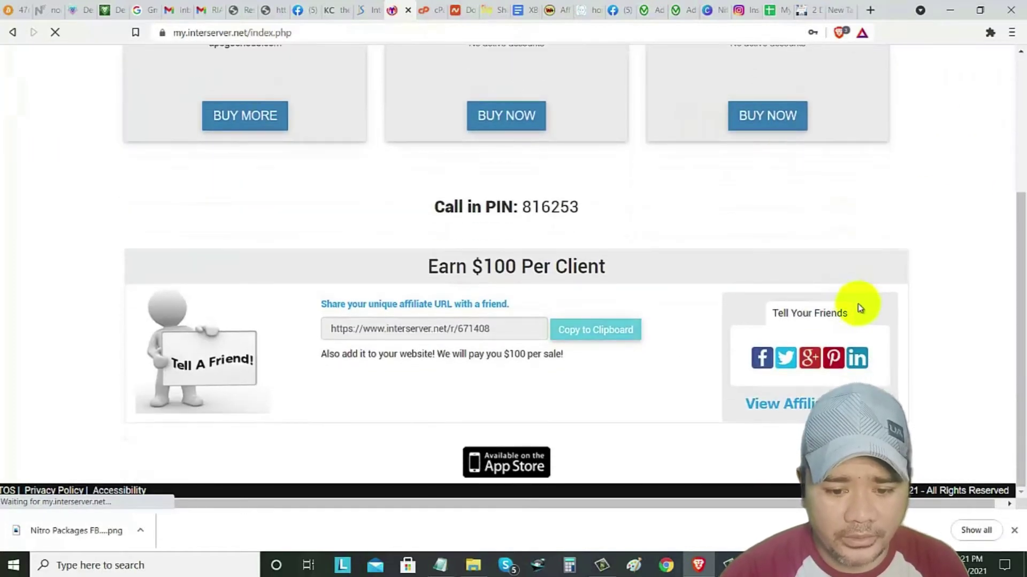
scroll(871, 307, "up", 3)
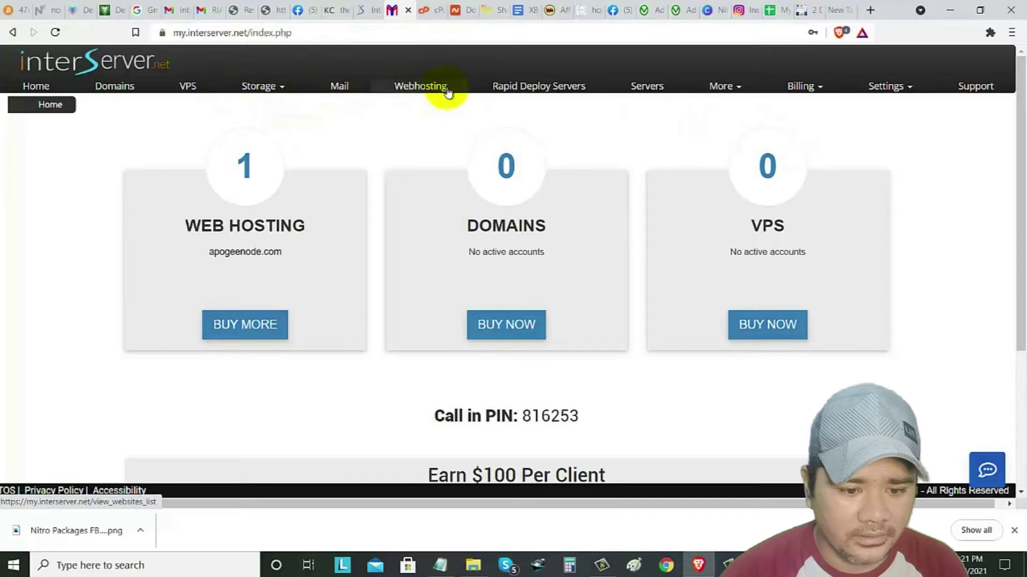
scroll(449, 112, "down", 1)
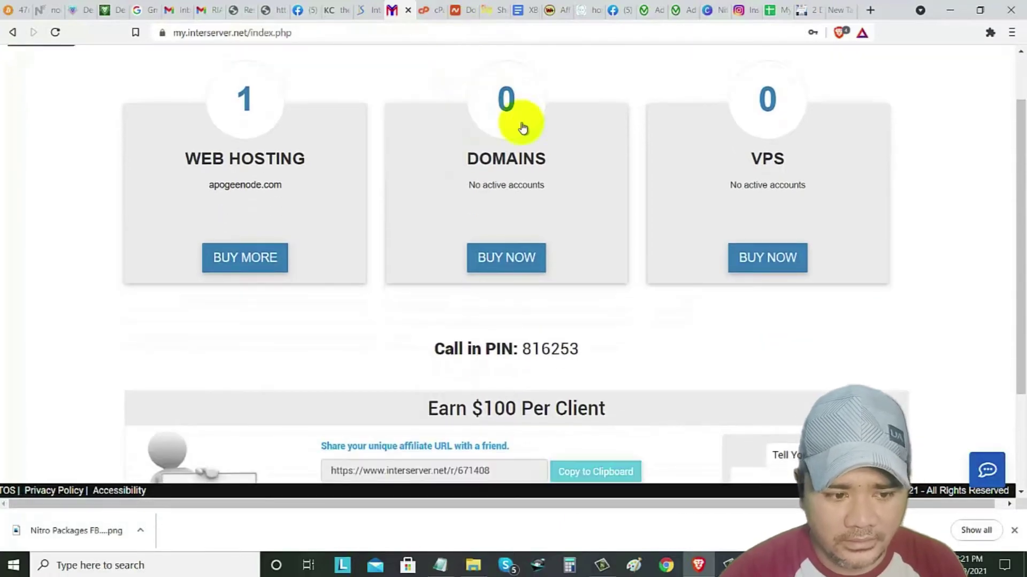
scroll(465, 171, "down", 1)
scroll(342, 159, "up", 2)
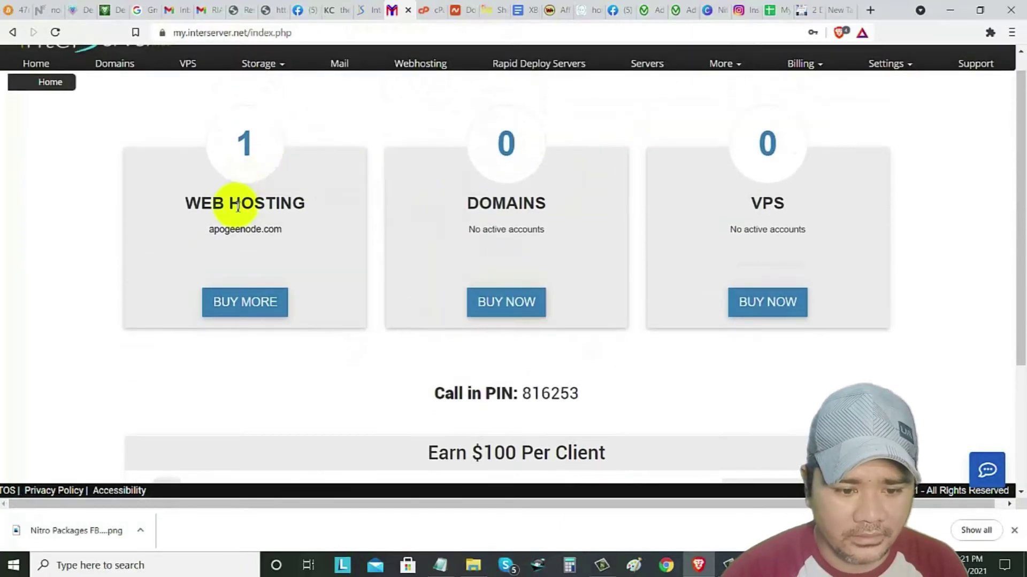
scroll(332, 304, "down", 3)
scroll(544, 303, "up", 4)
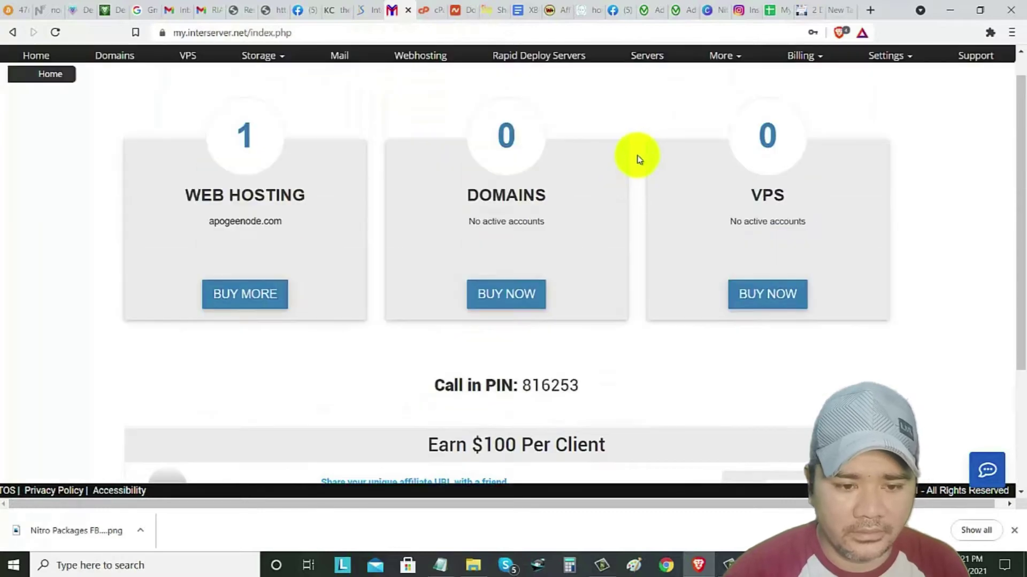
left_click(426, 87)
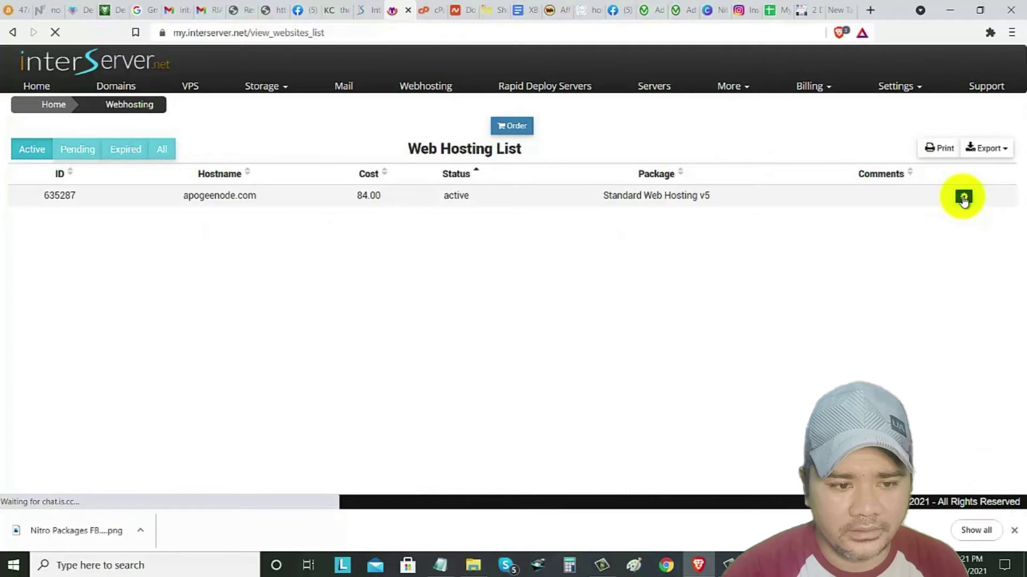
- Open apogeenode.com's hosting details and copy the DNS server dns2034a.trouble-free.net
left_click(963, 199)
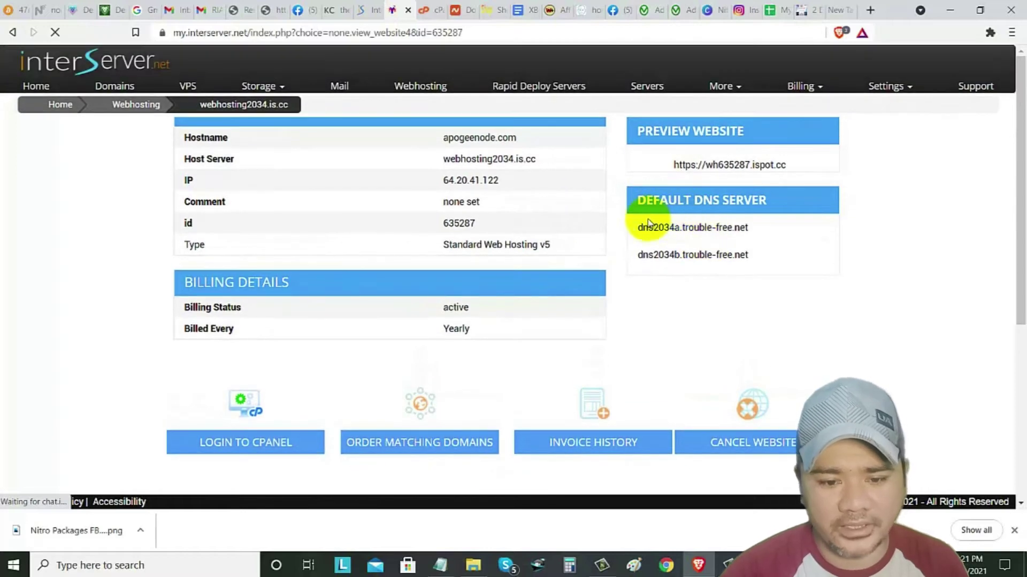
left_click_drag(642, 227, 751, 231)
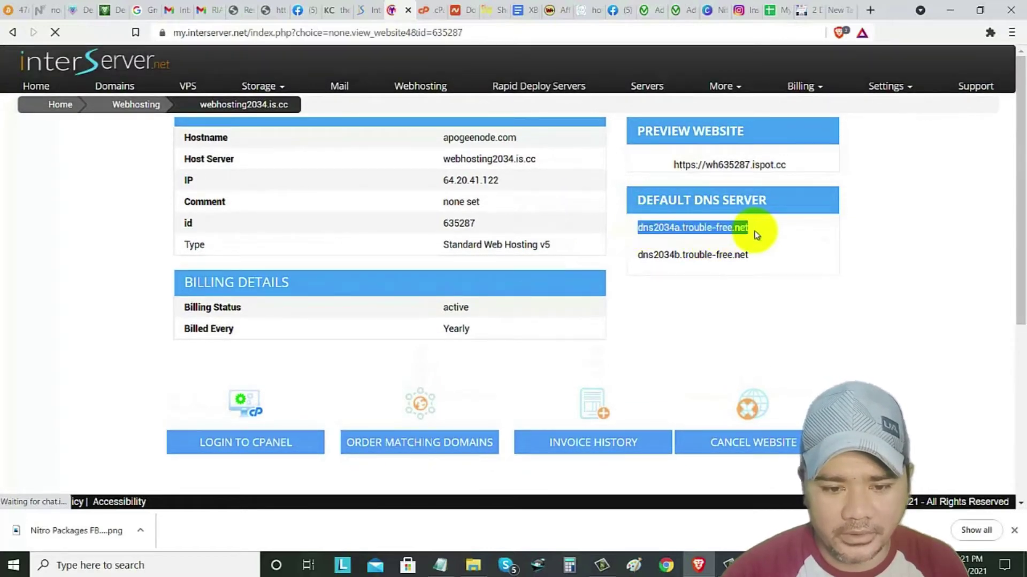
right_click(717, 231)
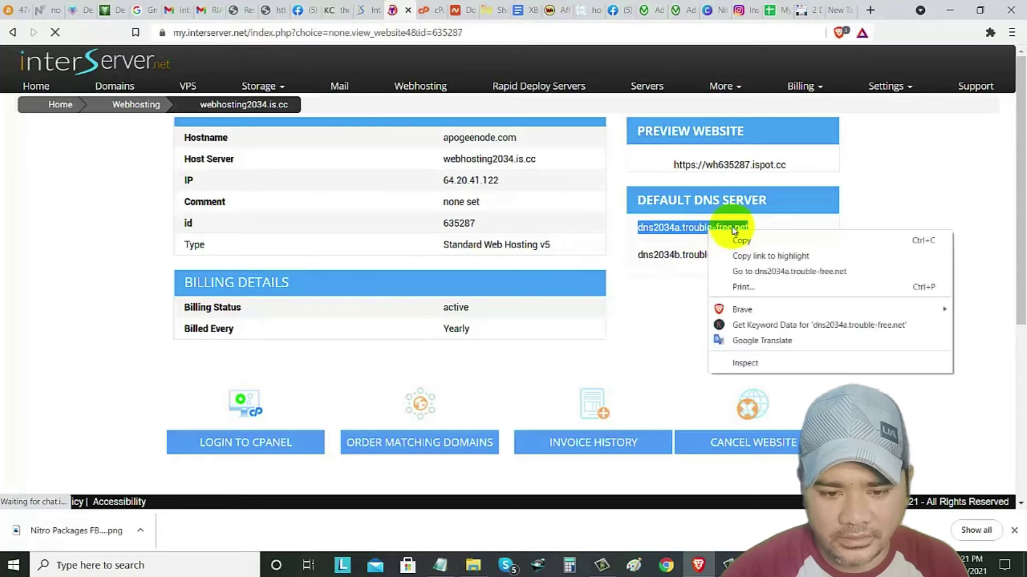
left_click(735, 238)
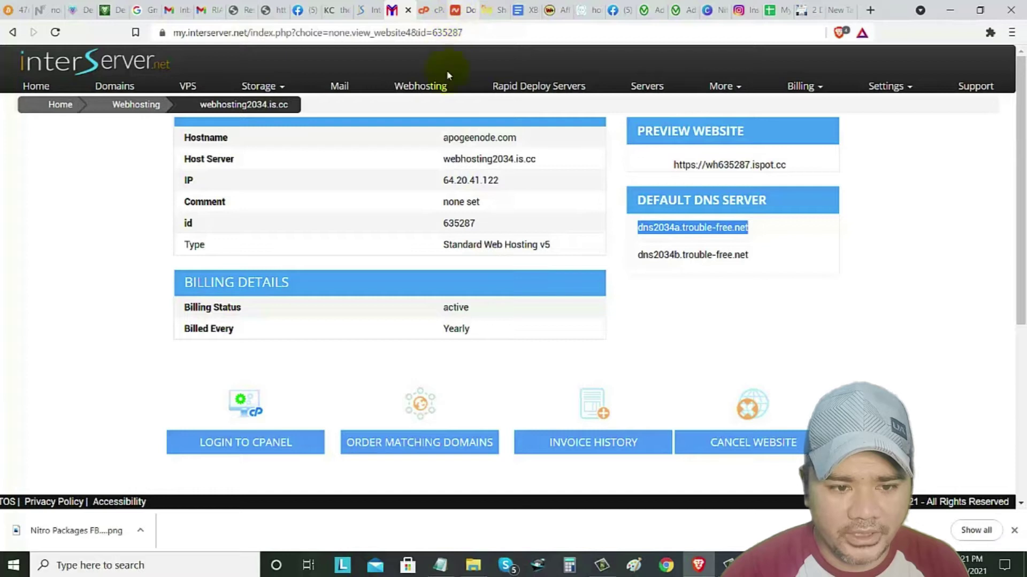
- Paste dns2034a.trouble-free.net into Namecheap's Nameserver 1 field
left_click(455, 10)
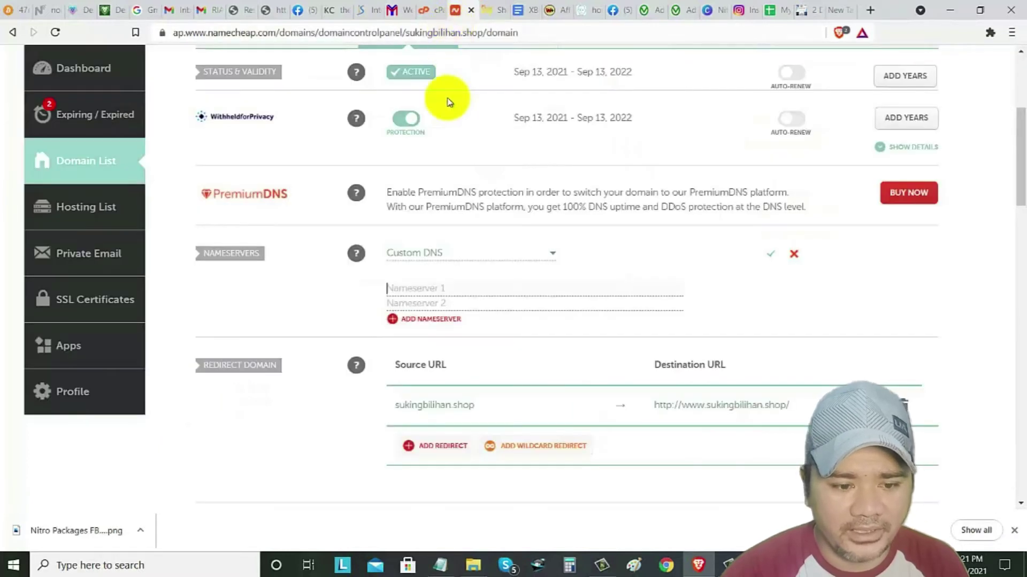
left_click(417, 286)
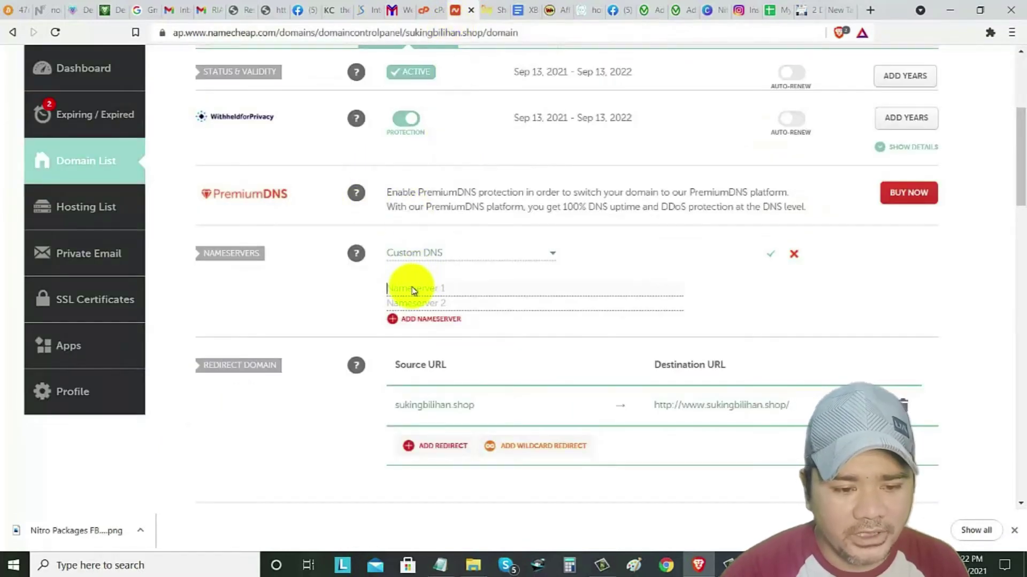
right_click(412, 287)
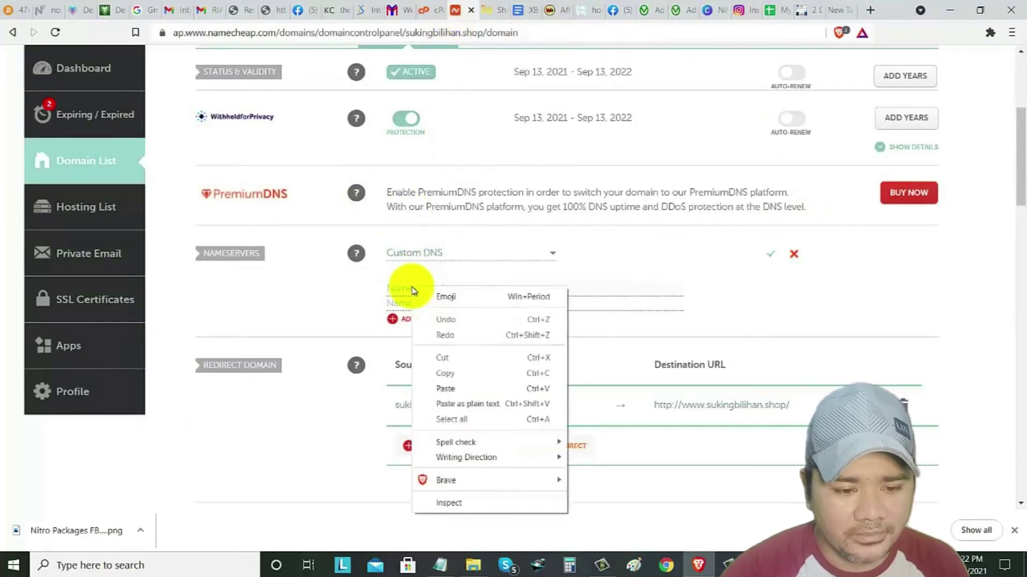
left_click(438, 389)
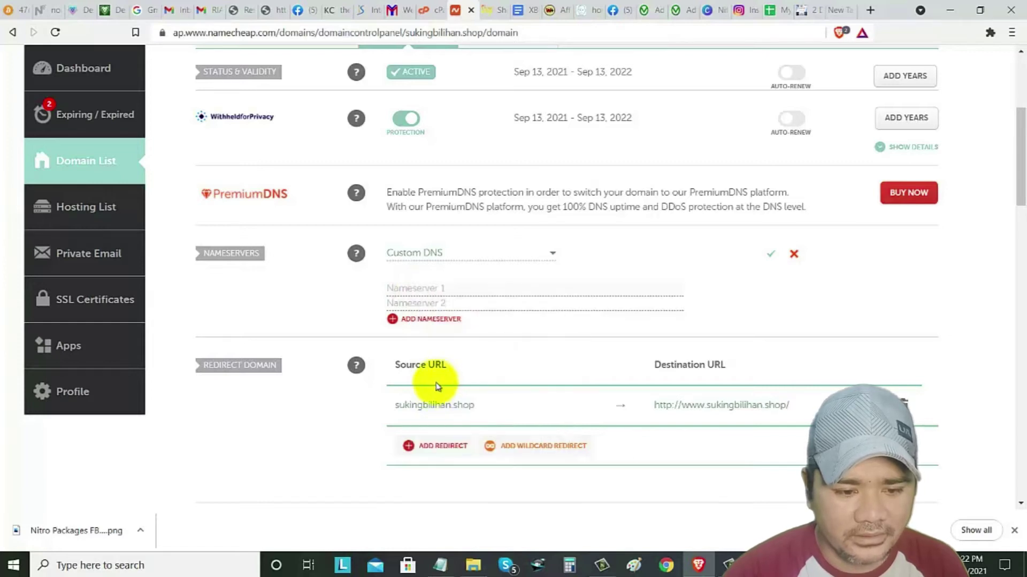
- Copy dns2034b.trouble-free.net into Nameserver 2 and save the custom nameservers
left_click(393, 11)
left_click_drag(743, 255, 637, 257)
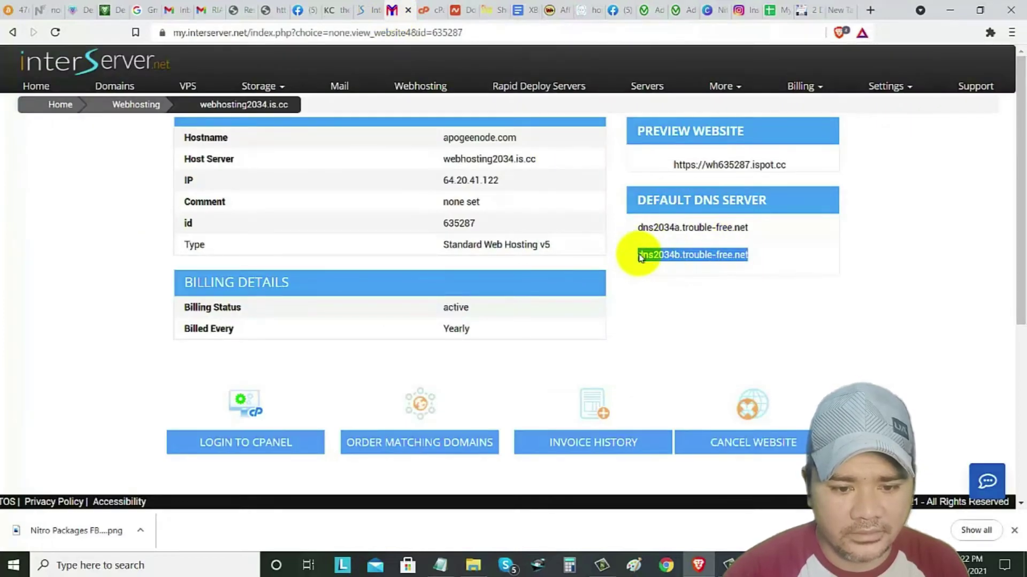
right_click(640, 258)
left_click(666, 263)
left_click(454, 13)
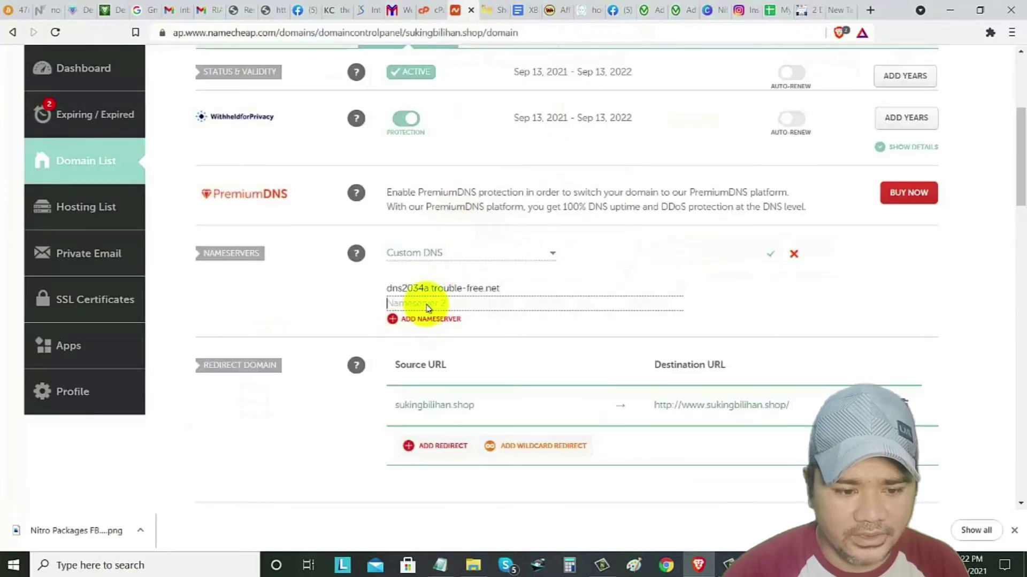
right_click(427, 308)
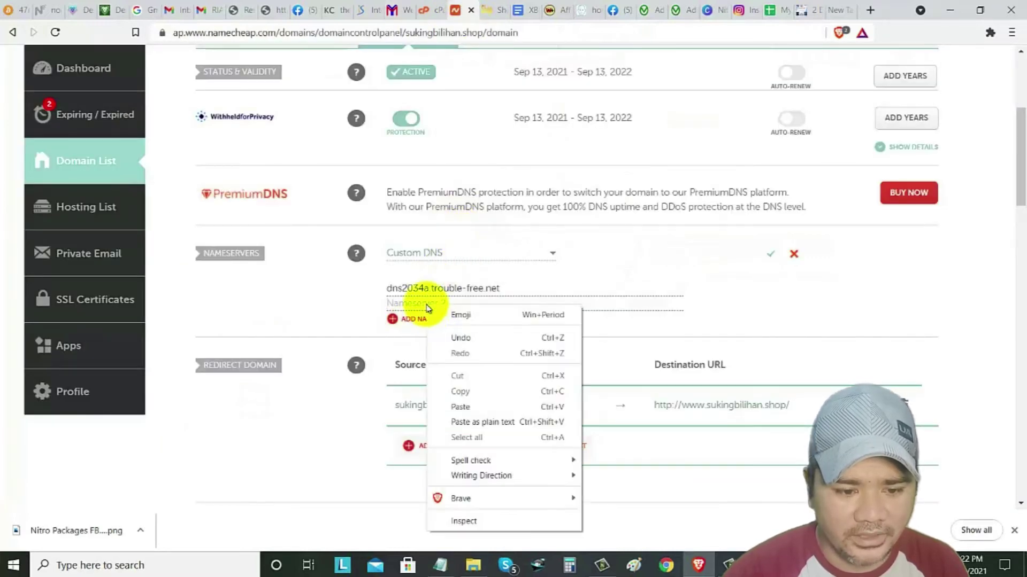
left_click(459, 407)
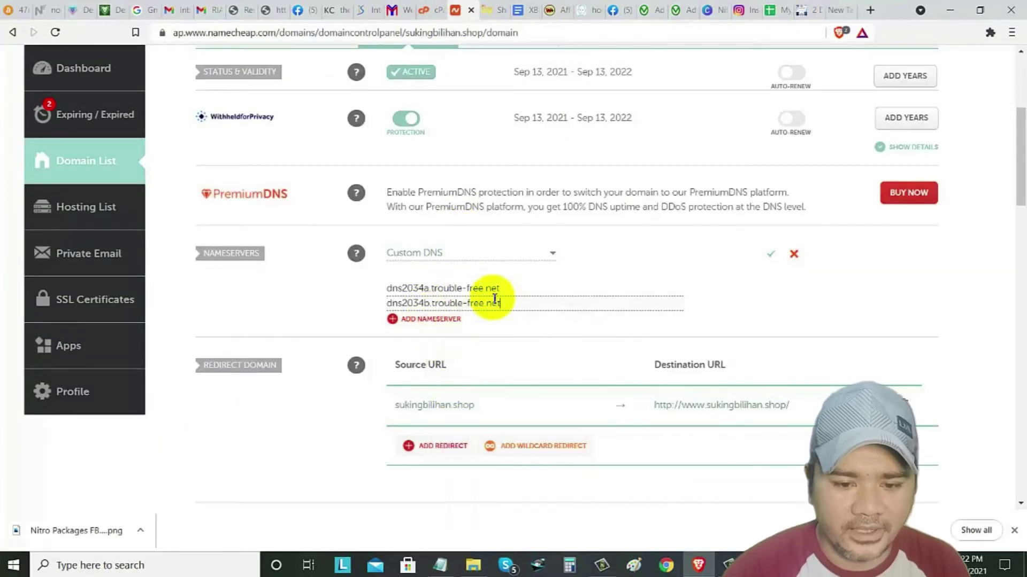
left_click(770, 255)
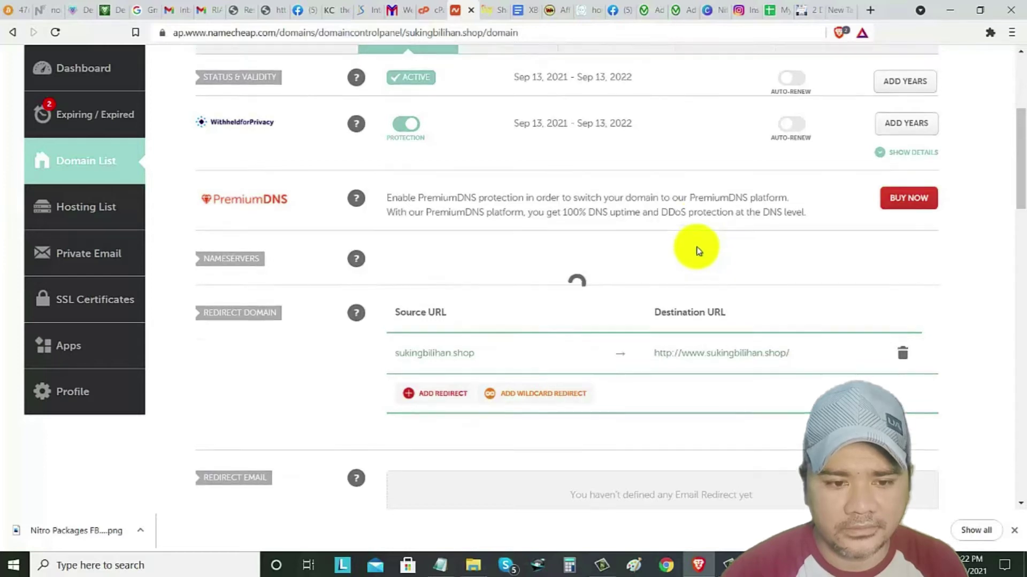
- Scroll the reloaded Namecheap page to confirm both trouble-free.net nameservers are saved
scroll(701, 251, "up", 2)
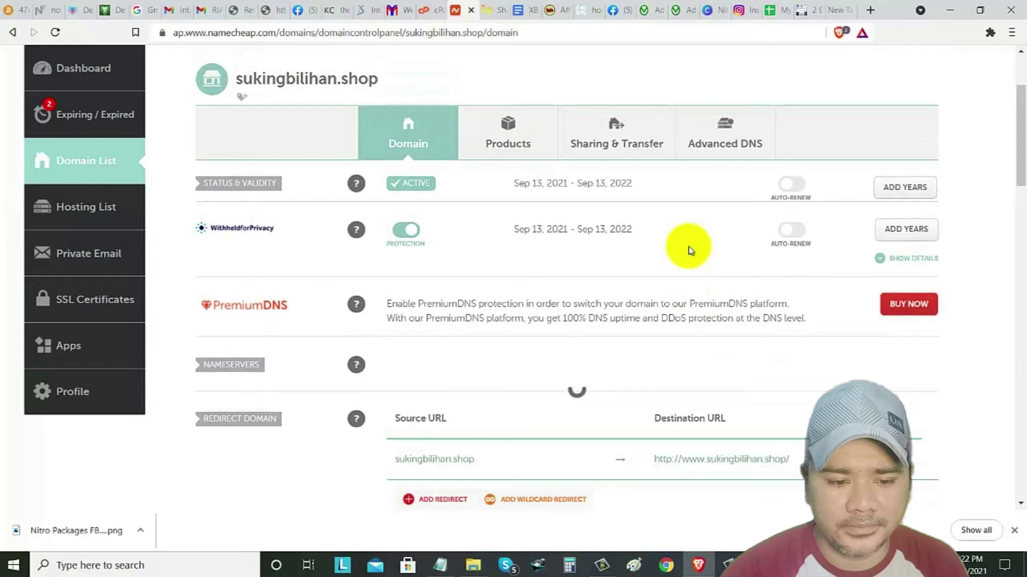
scroll(488, 162, "up", 1)
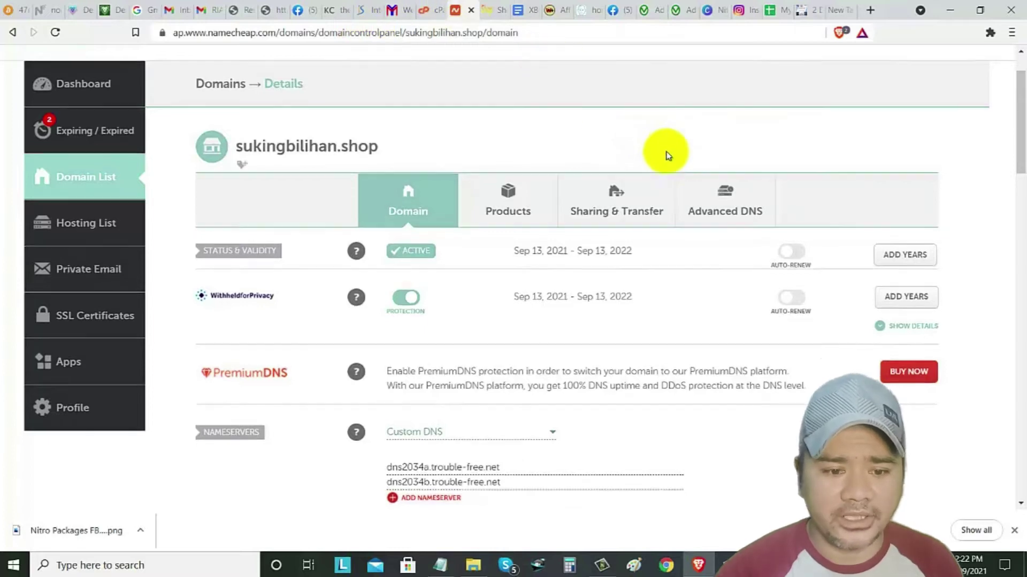
scroll(585, 173, "up", 2)
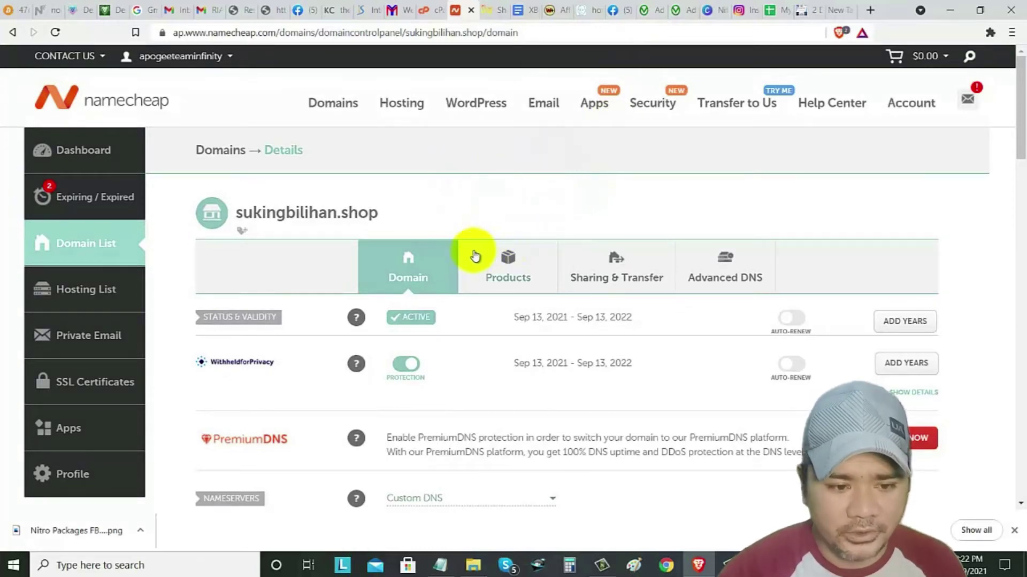
scroll(524, 230, "down", 3)
scroll(535, 238, "up", 2)
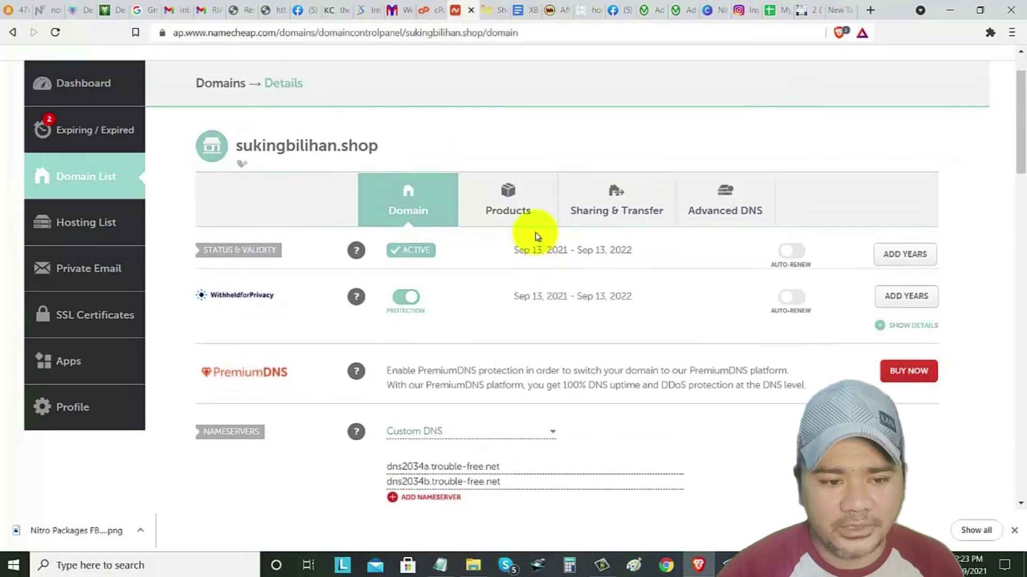
scroll(557, 219, "up", 2)
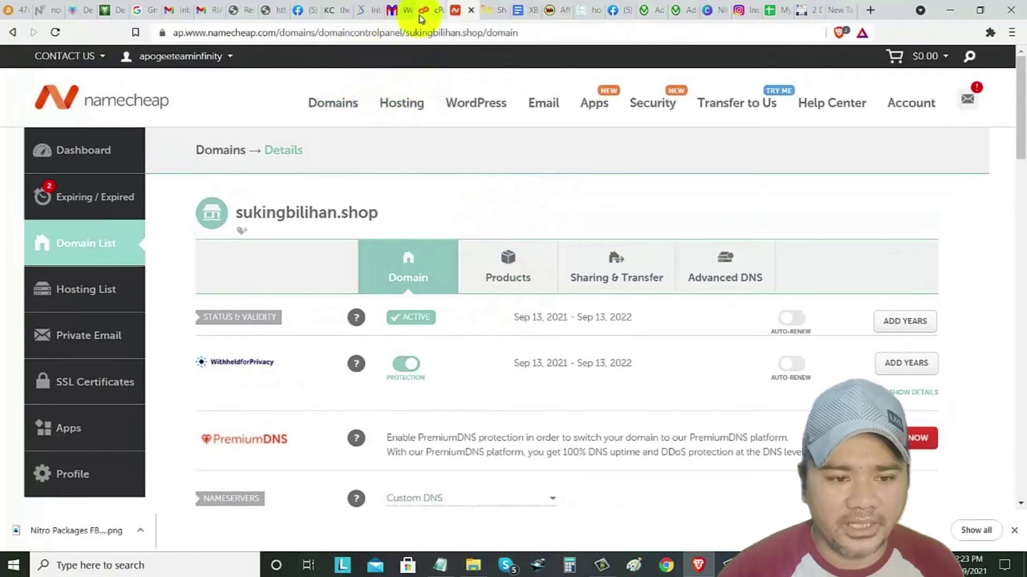
- Glance at the InterServer hosting details, then open cPanel's Addon Domains page
left_click(392, 10)
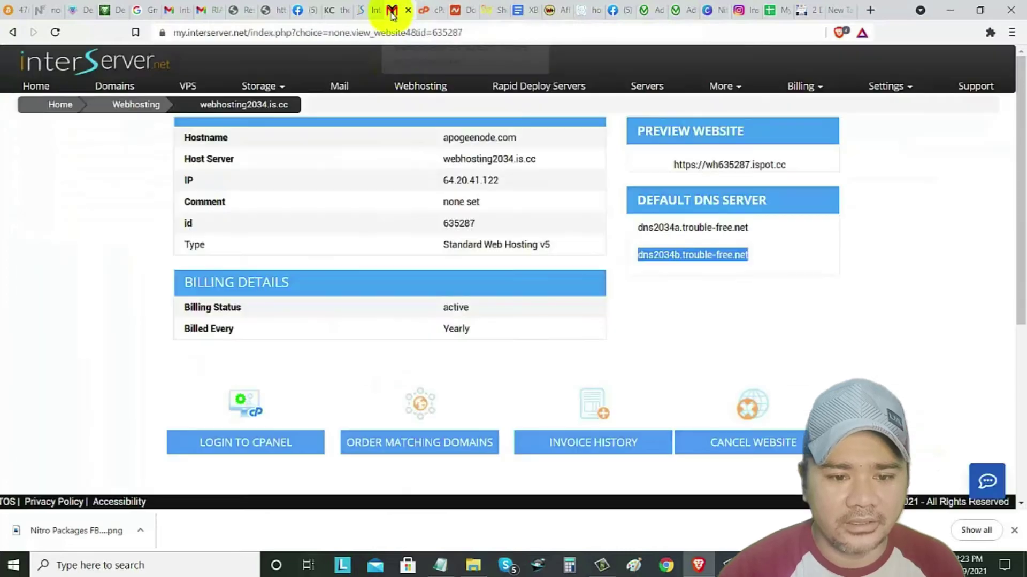
scroll(454, 246, "down", 2)
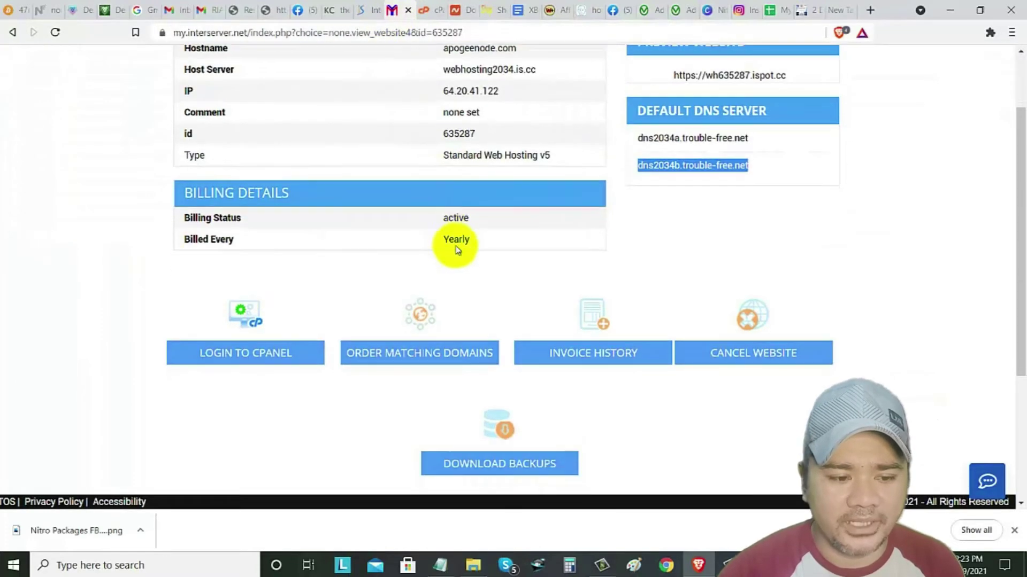
scroll(455, 246, "down", 2)
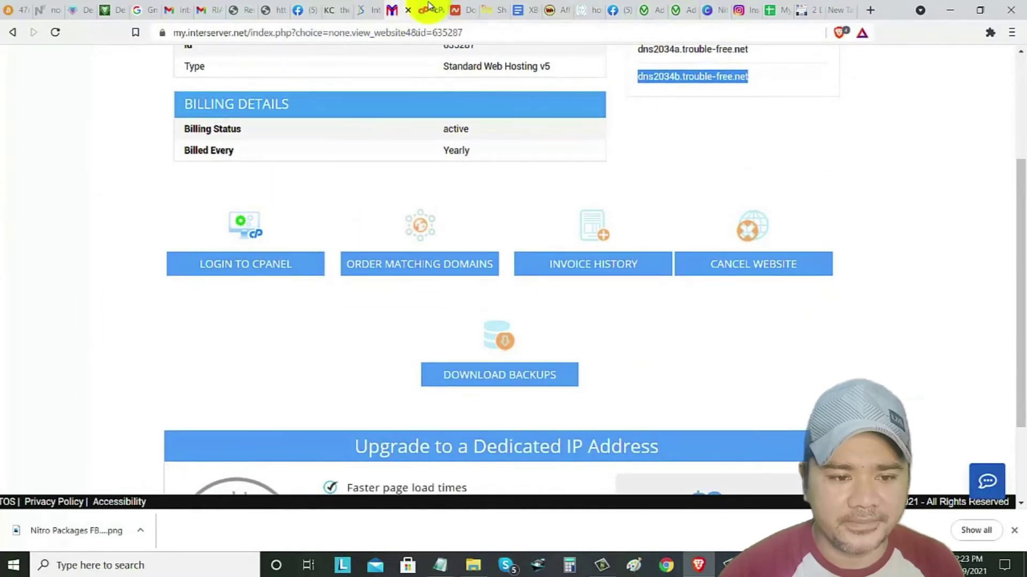
left_click(428, 7)
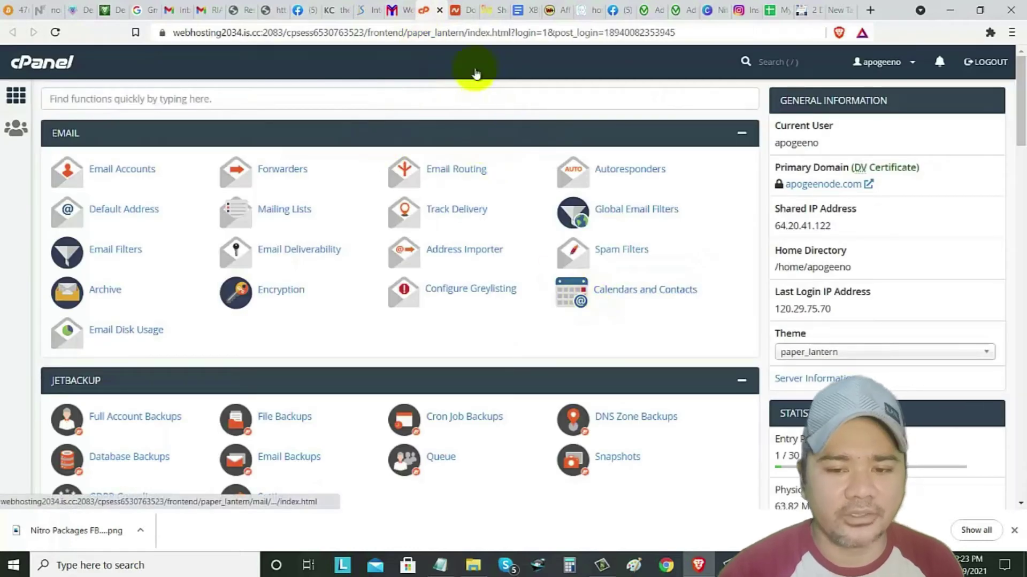
mouse_move(1022, 80)
left_mouse_down()
mouse_move(1022, 123)
mouse_move(1022, 83)
left_mouse_up()
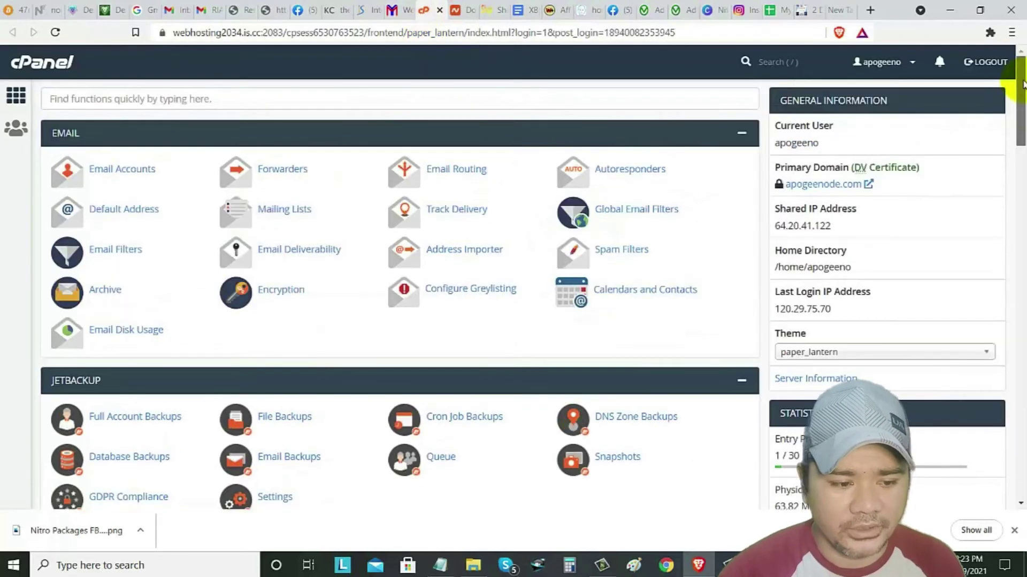
scroll(273, 297, "down", 4)
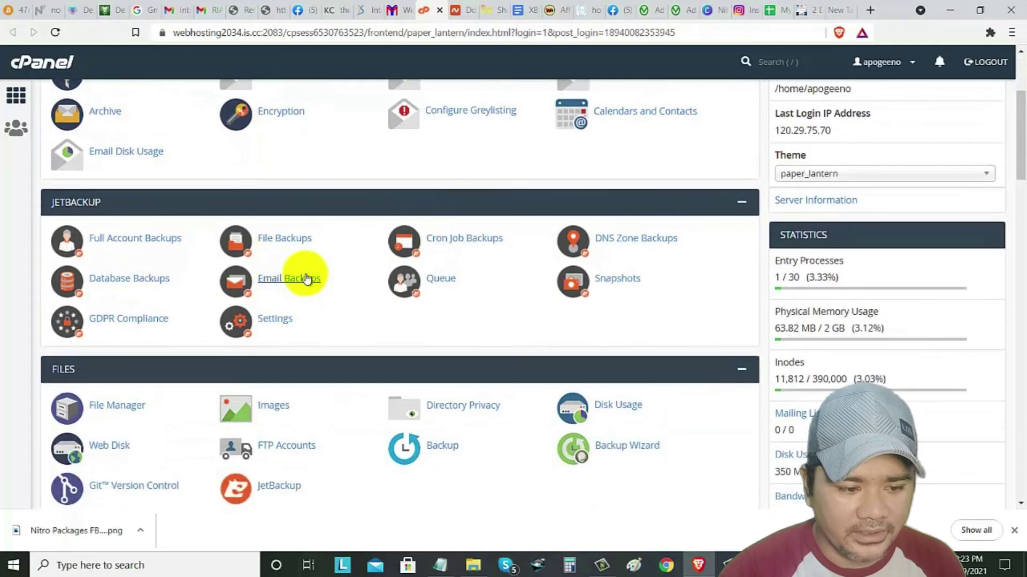
scroll(209, 342, "down", 2)
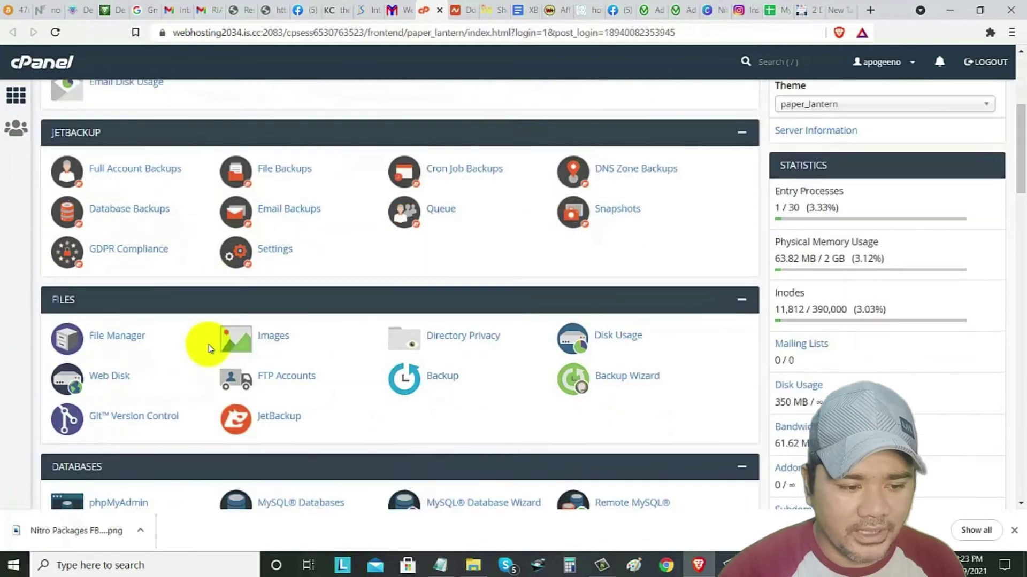
scroll(209, 347, "down", 3)
scroll(208, 385, "down", 3)
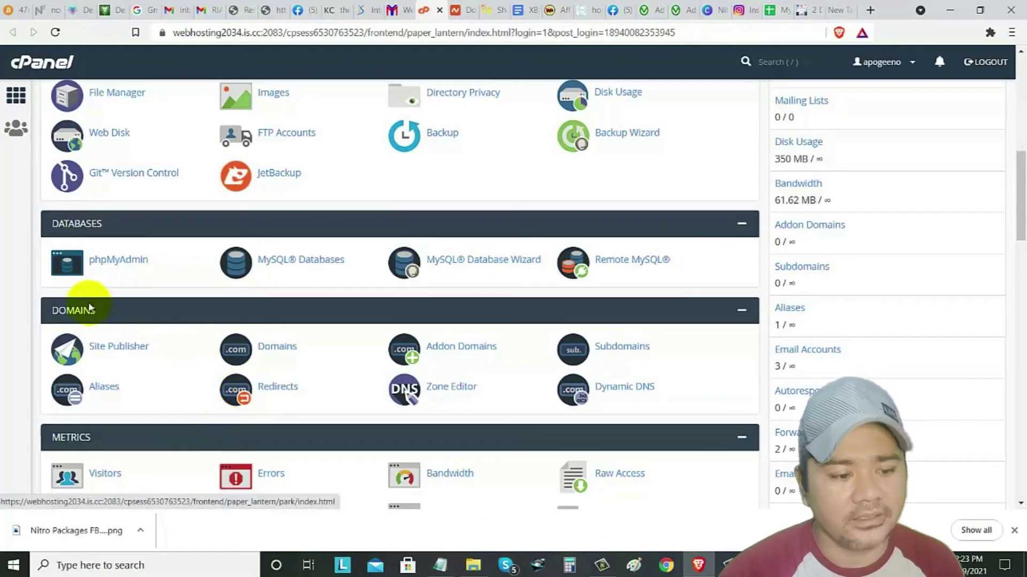
scroll(102, 321, "down", 2)
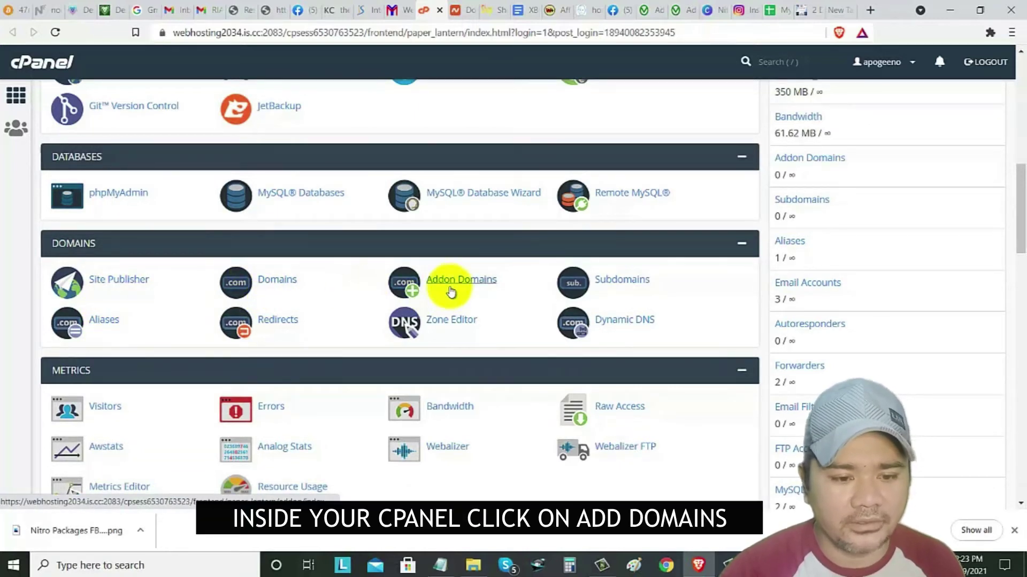
left_click(451, 289)
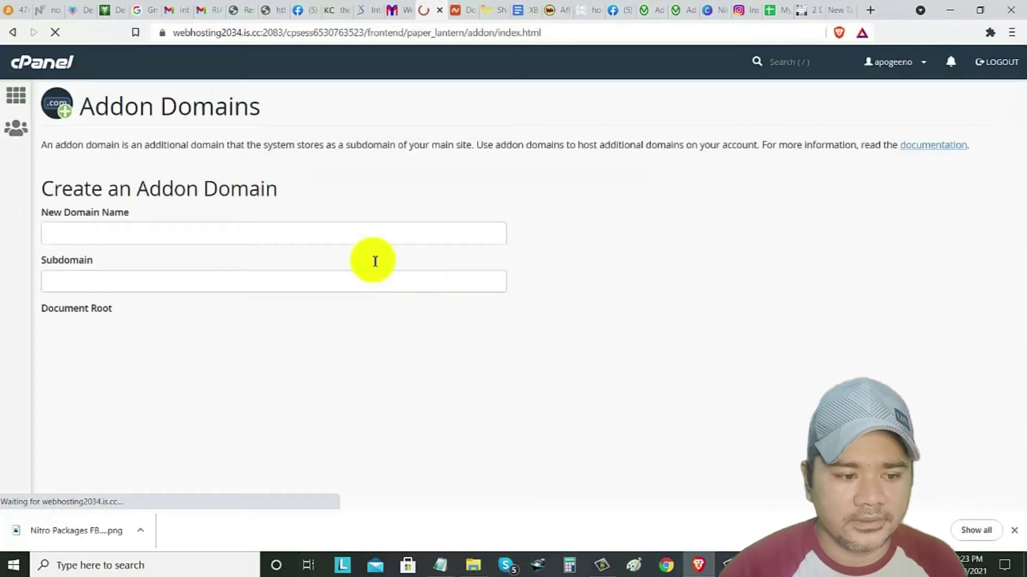
- Copy sukingbilihan.shop from Namecheap into cPanel's New Domain Name field
left_click(101, 229)
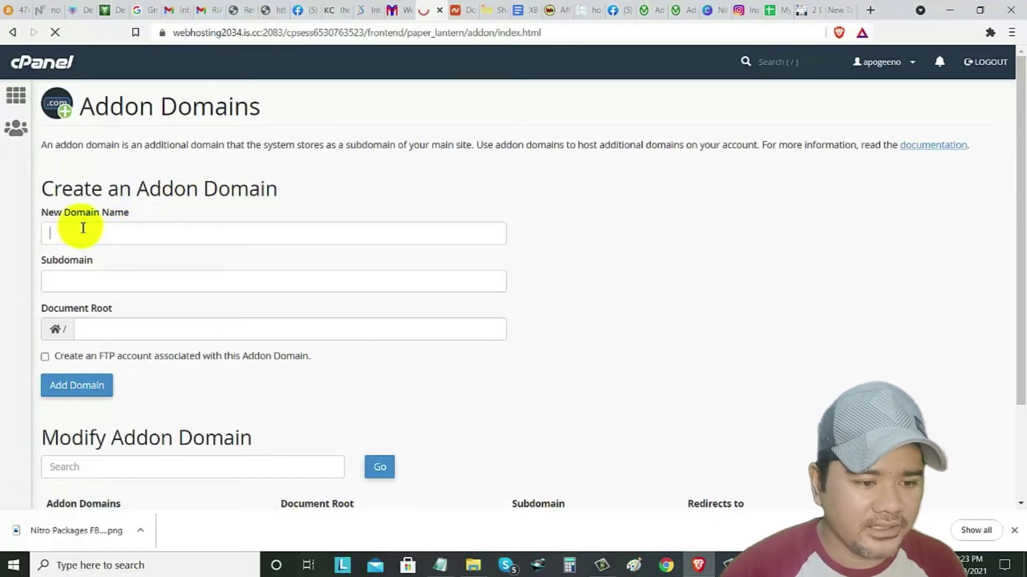
left_click(456, 11)
left_click_drag(379, 213, 233, 216)
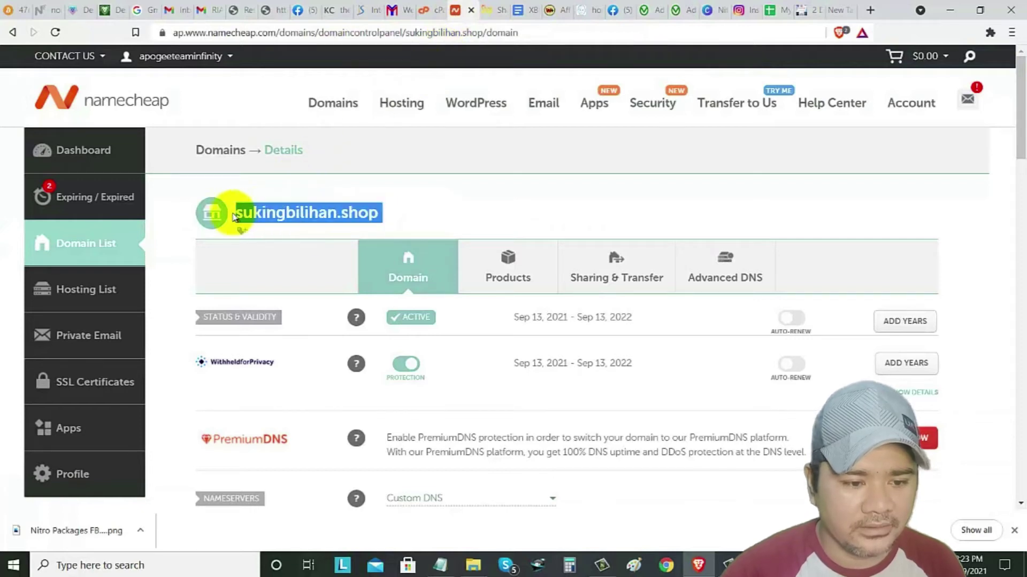
right_click(241, 222)
left_click(256, 229)
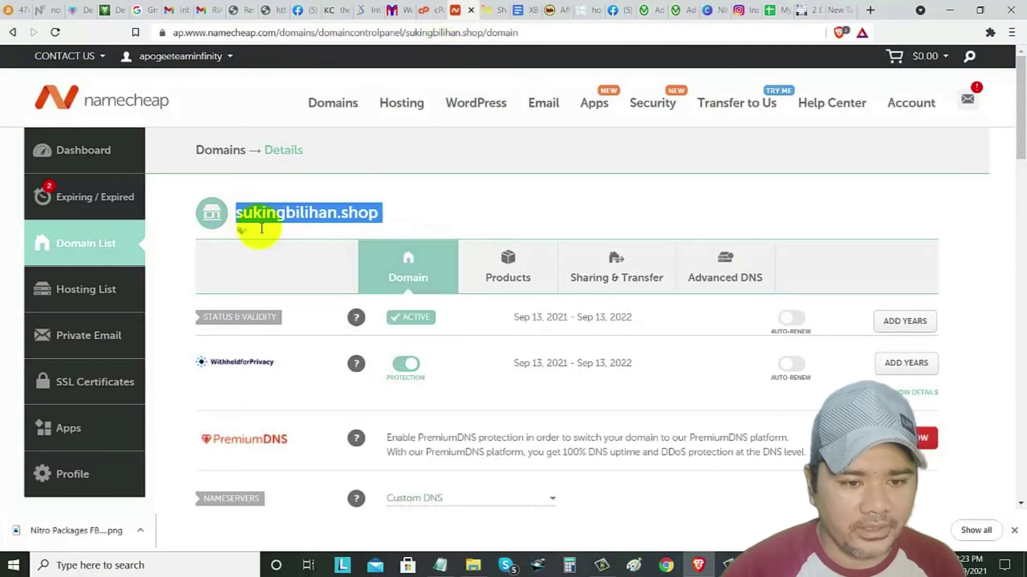
left_click(424, 12)
left_click(80, 233)
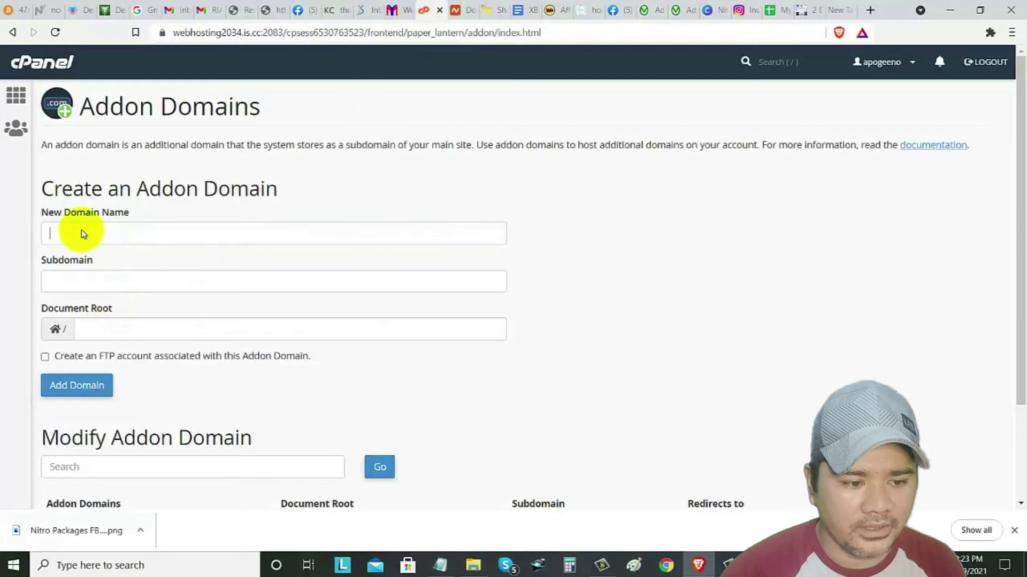
right_click(81, 232)
left_click(118, 333)
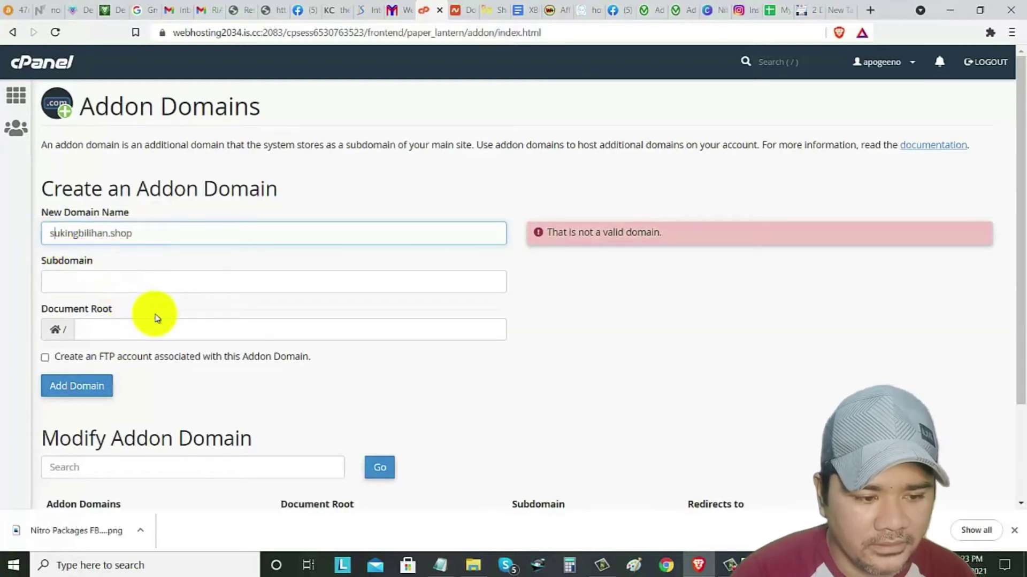
- Let subdomain sukingbilihan auto-fill, submit the addon domain, then reload after the error
left_click(284, 282)
left_click(565, 344)
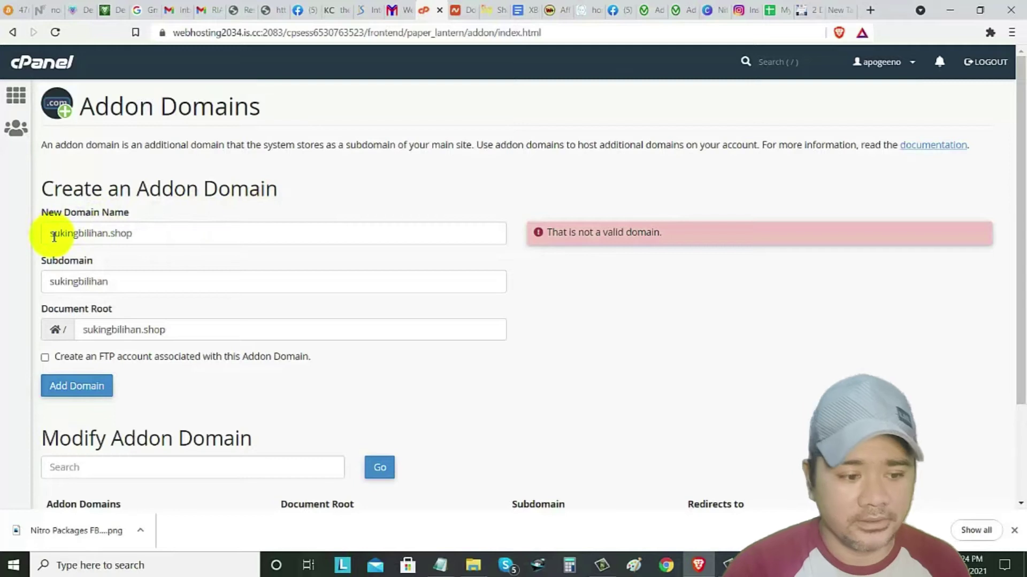
left_click(68, 392)
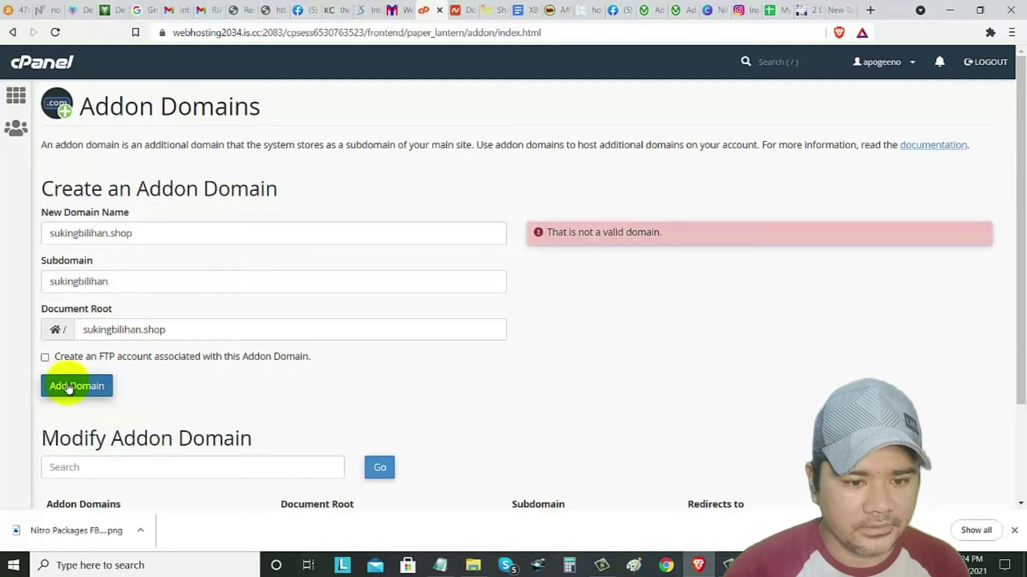
scroll(213, 417, "down", 2)
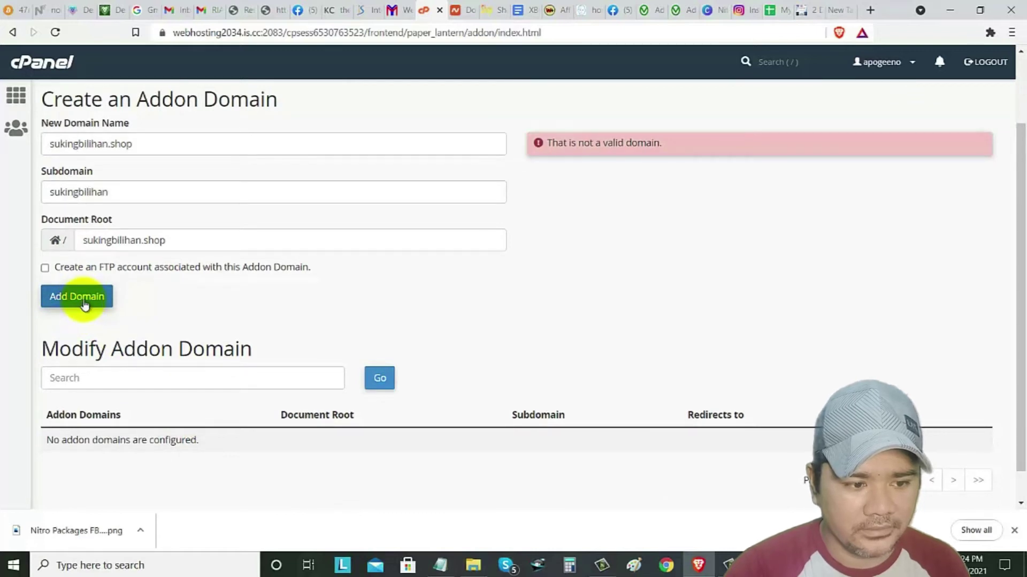
scroll(350, 141, "up", 2)
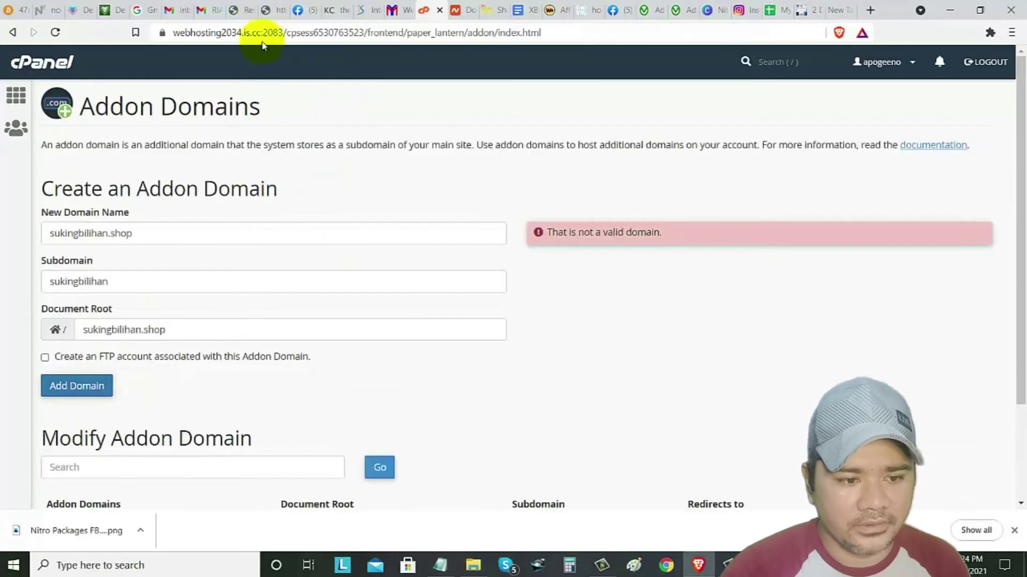
left_click(276, 36)
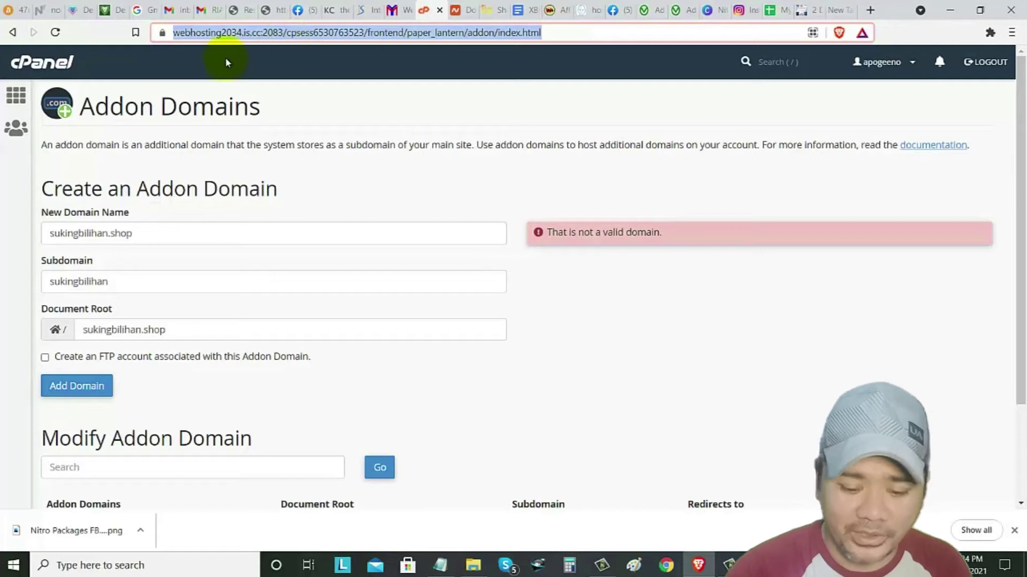
key("Return")
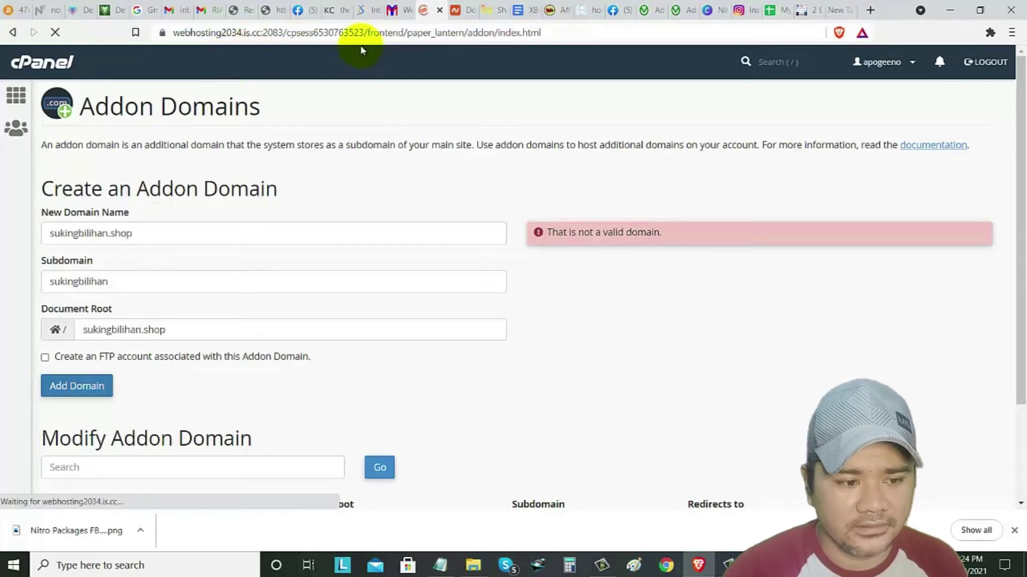
- Discard the mistyped 'htt' domain entry by reloading the Addon Domains page
left_click(138, 234)
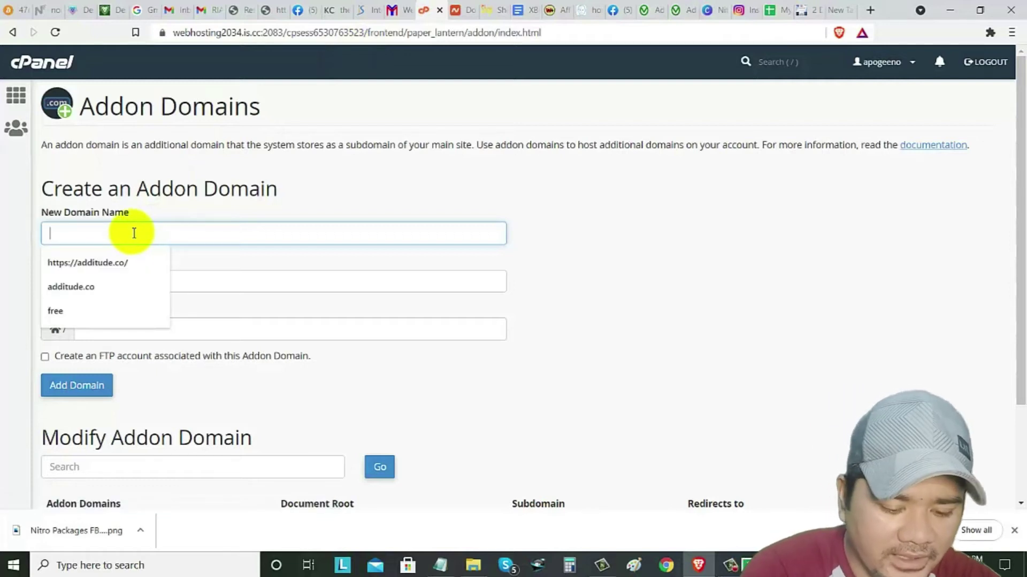
type("http://sukingbilihan.shop")
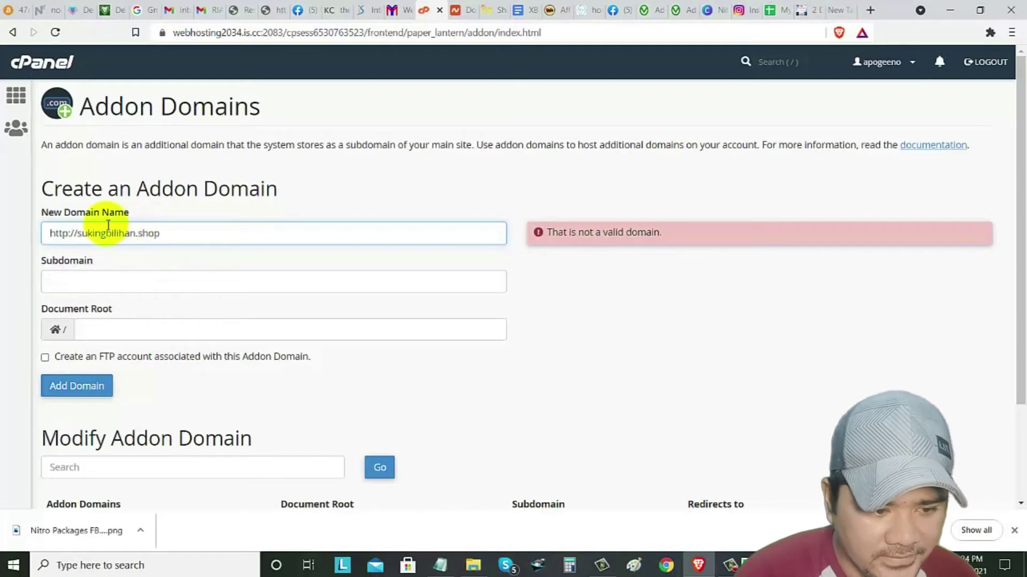
left_click(95, 282)
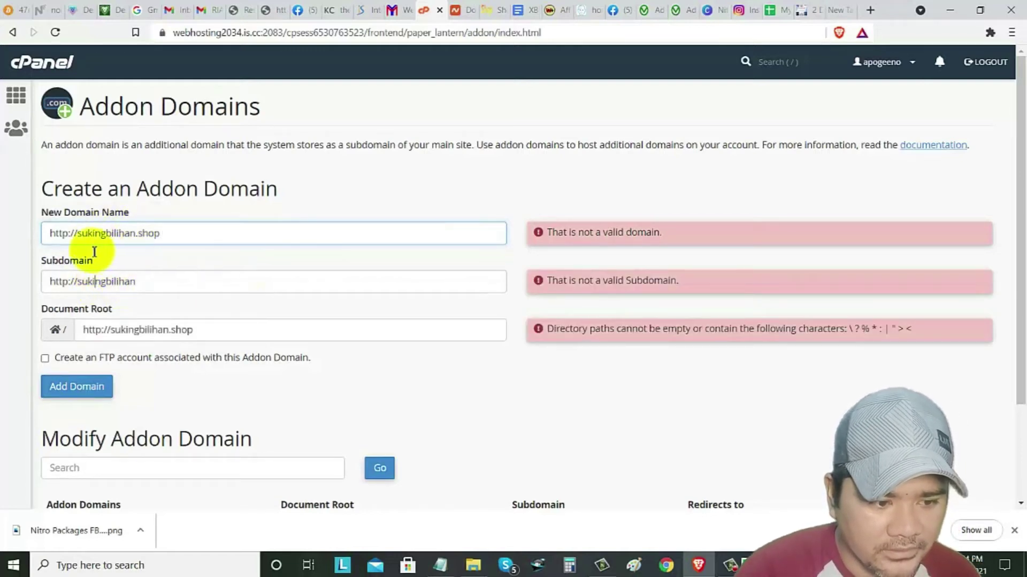
left_click_drag(54, 233, 137, 234)
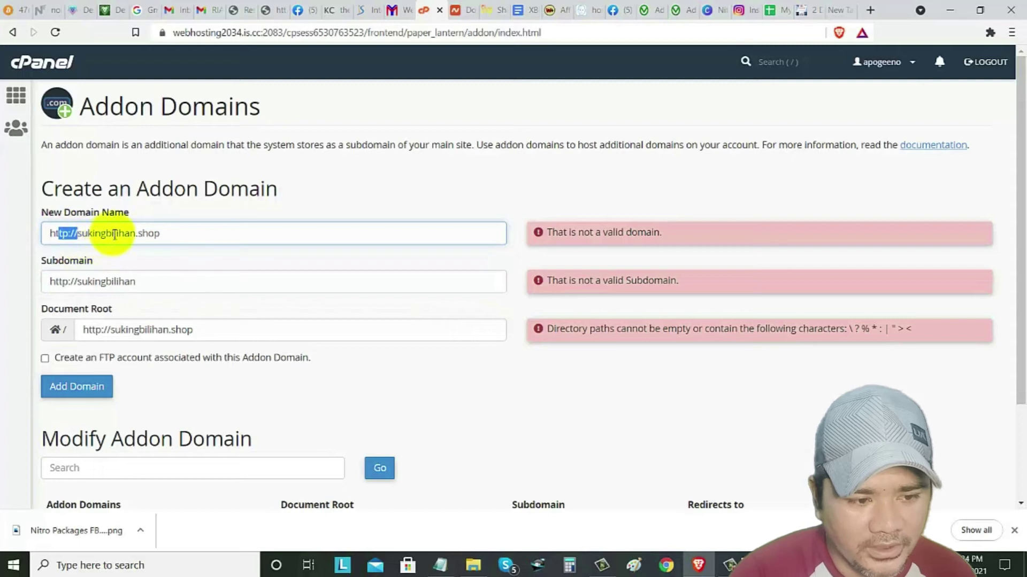
left_click(163, 233)
left_click(224, 32)
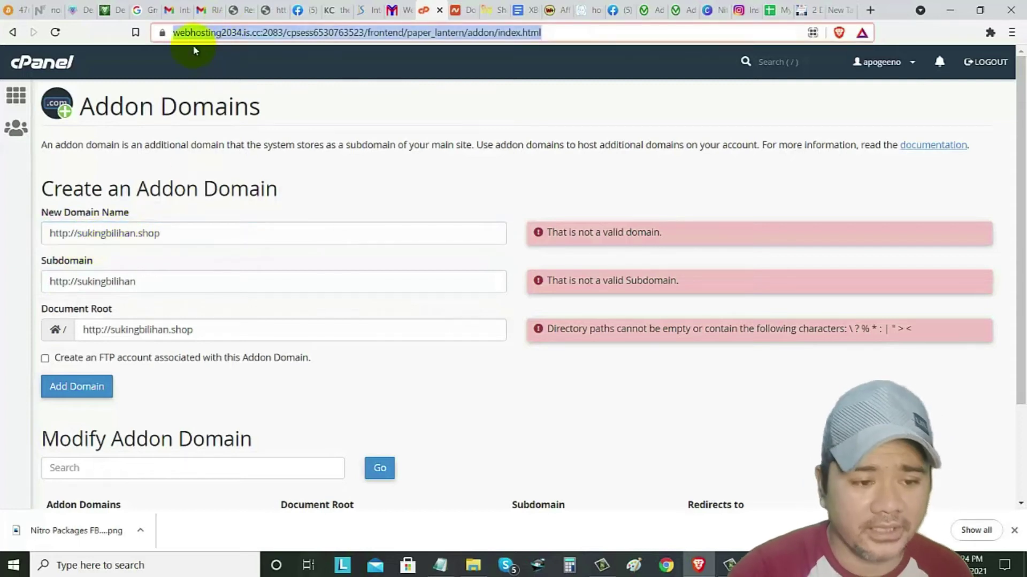
key("Return")
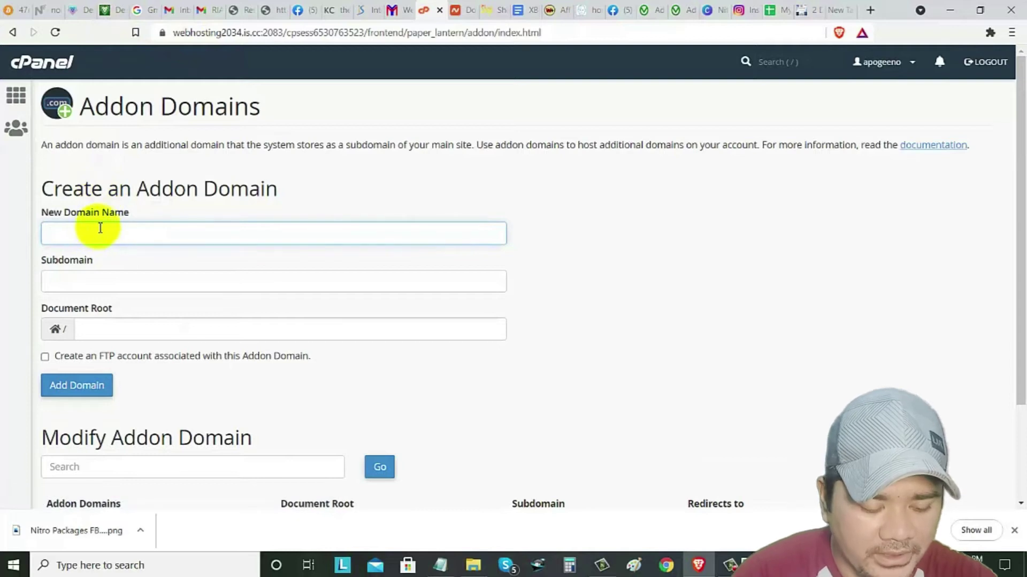
- Paste sukingbilihan.shop as the new domain so subdomain and document root auto-fill
key("ctrl+v")
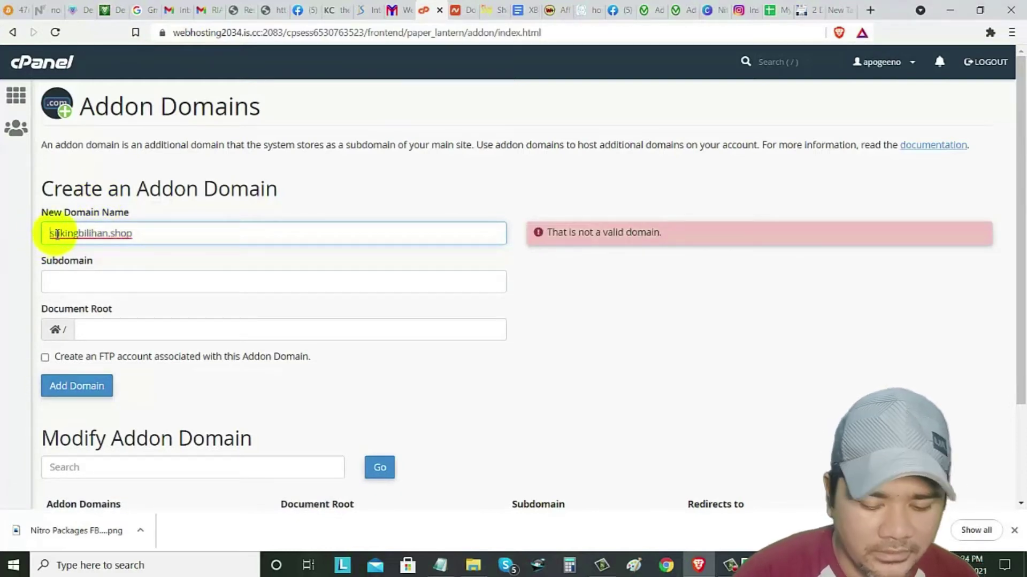
left_click(79, 281)
left_click(603, 347)
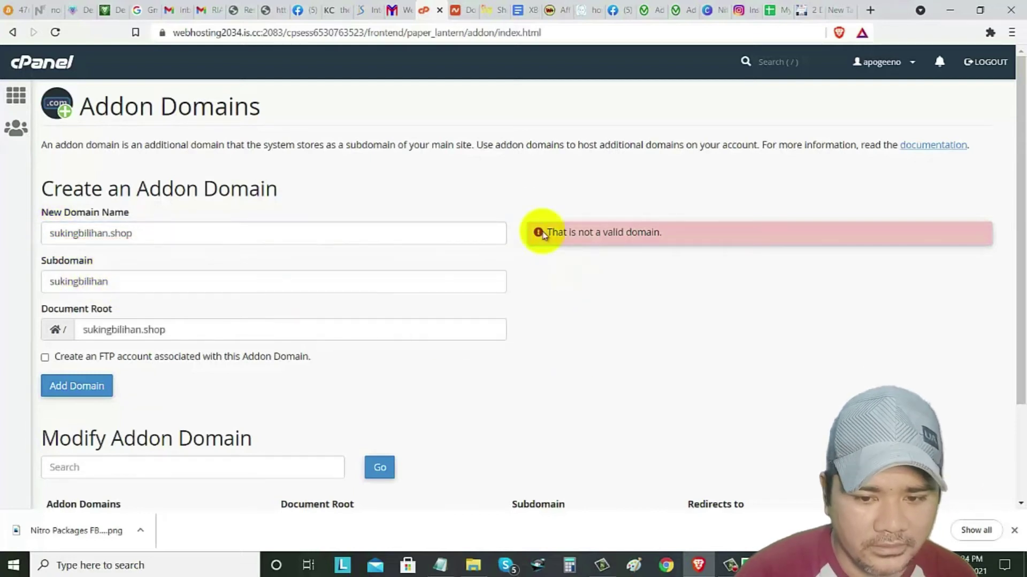
scroll(150, 308, "down", 2)
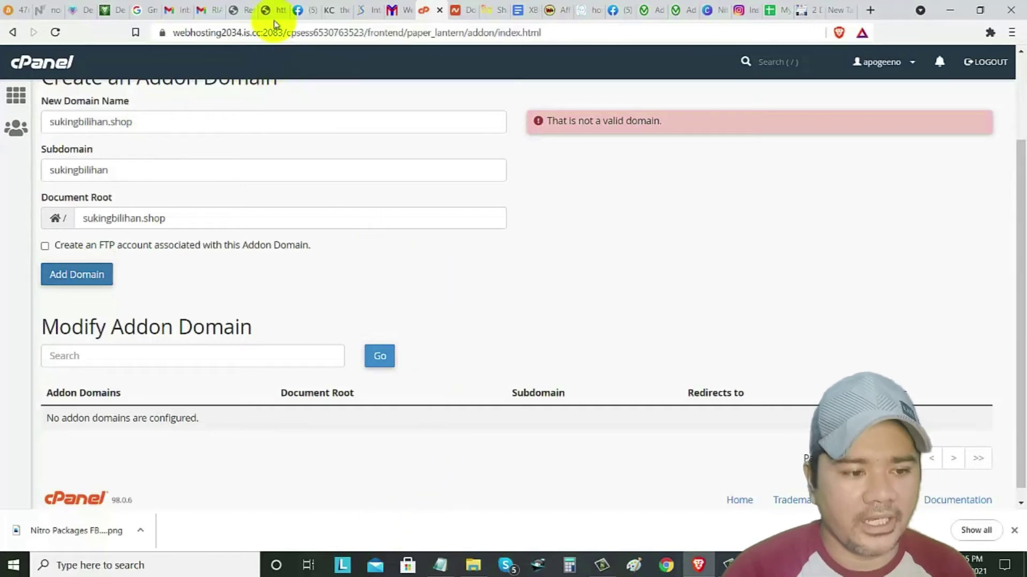
scroll(161, 161, "up", 3)
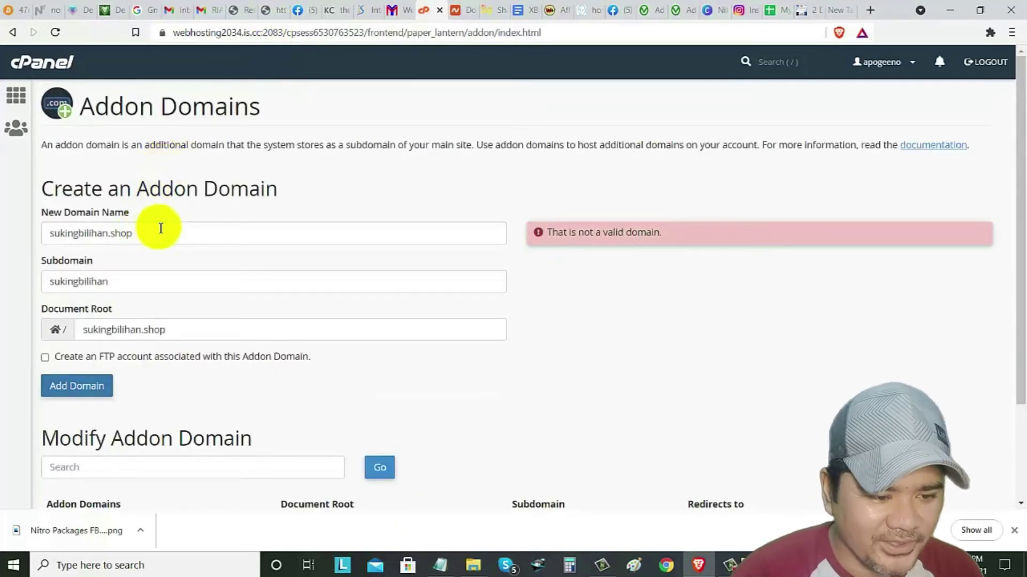
- Re-enter sukingbilihan.shop as the new domain name and add it as an addon domain
left_click_drag(156, 237, 29, 230)
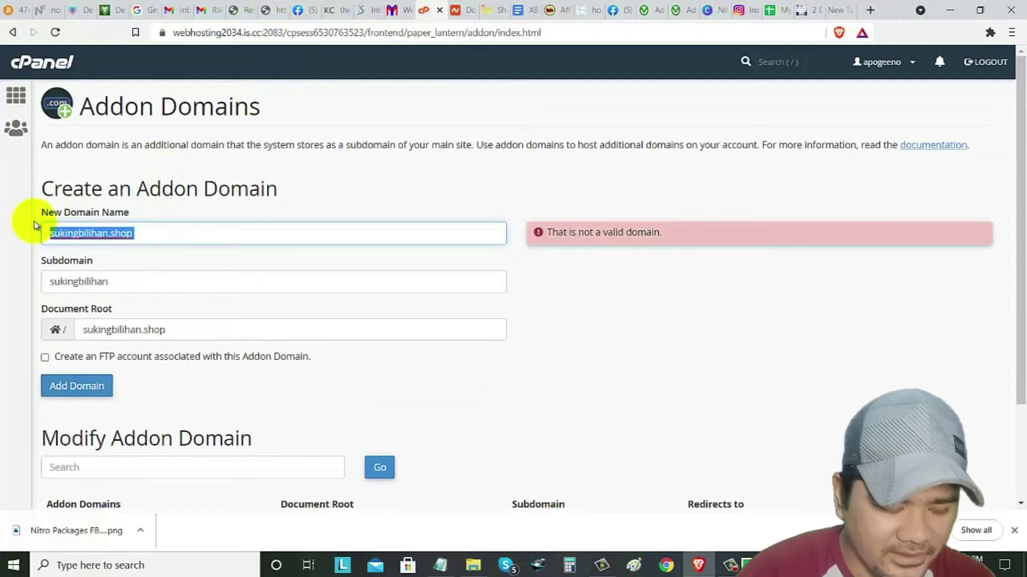
type("sukin")
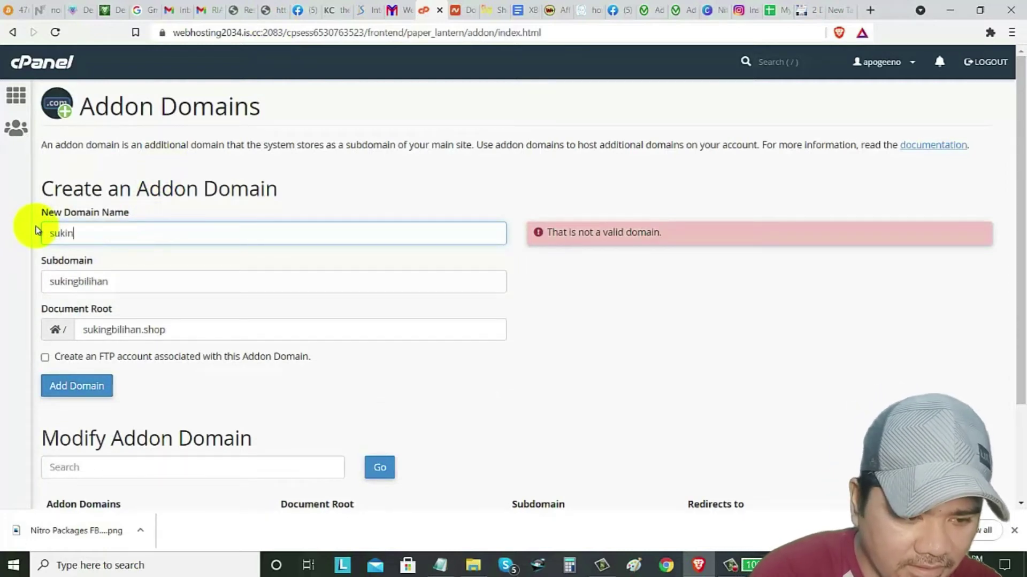
type("gbiliha")
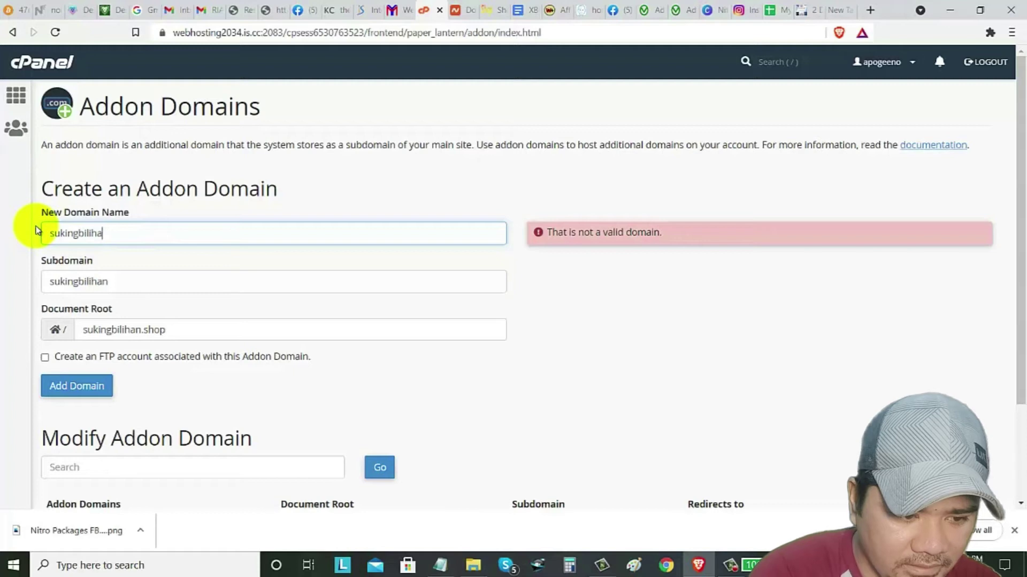
type("n.shop")
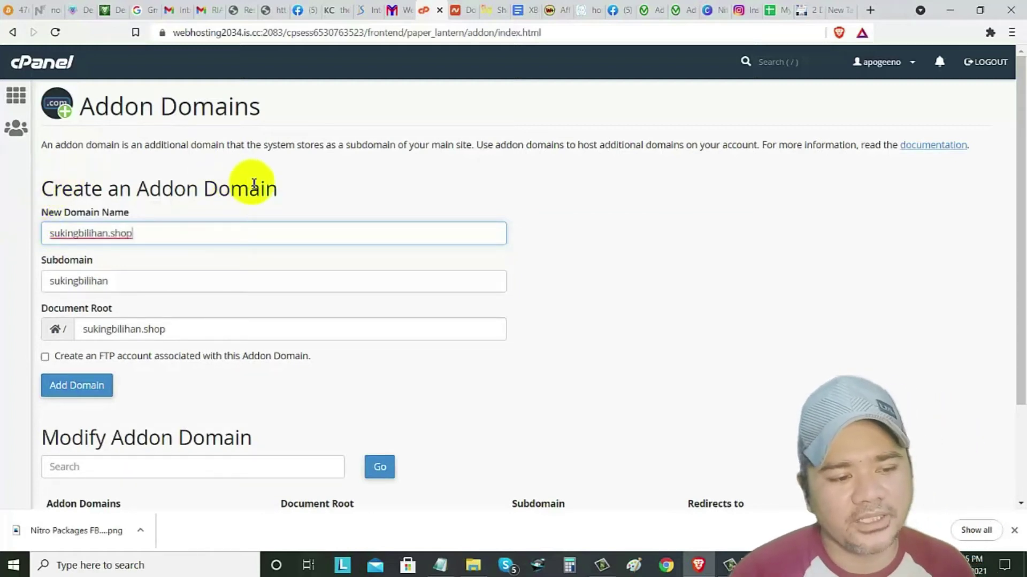
left_click(328, 190)
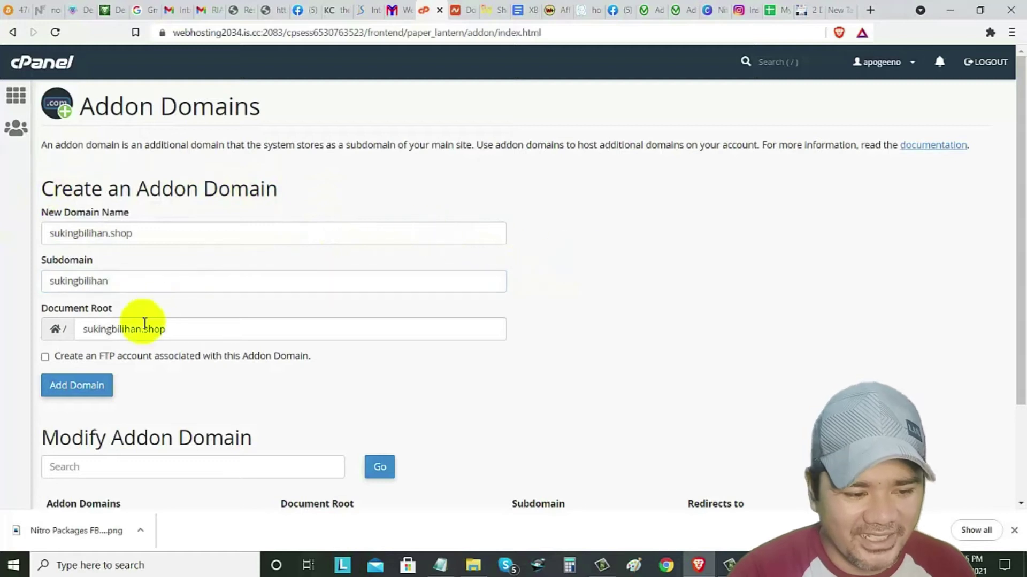
left_click(80, 391)
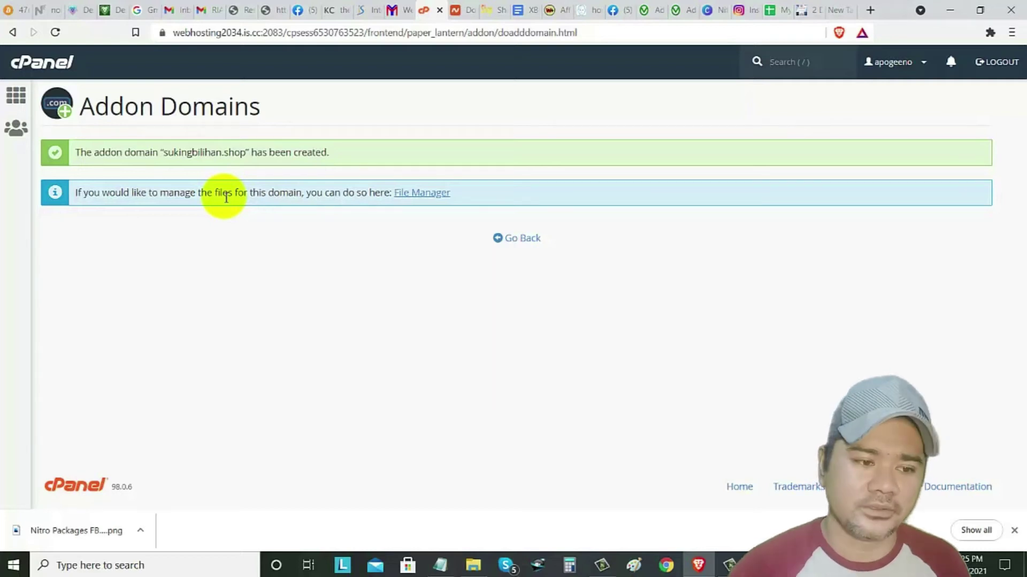
- Return to the cPanel home page, browse its tools, and briefly check the Namecheap tab
left_click(6, 101)
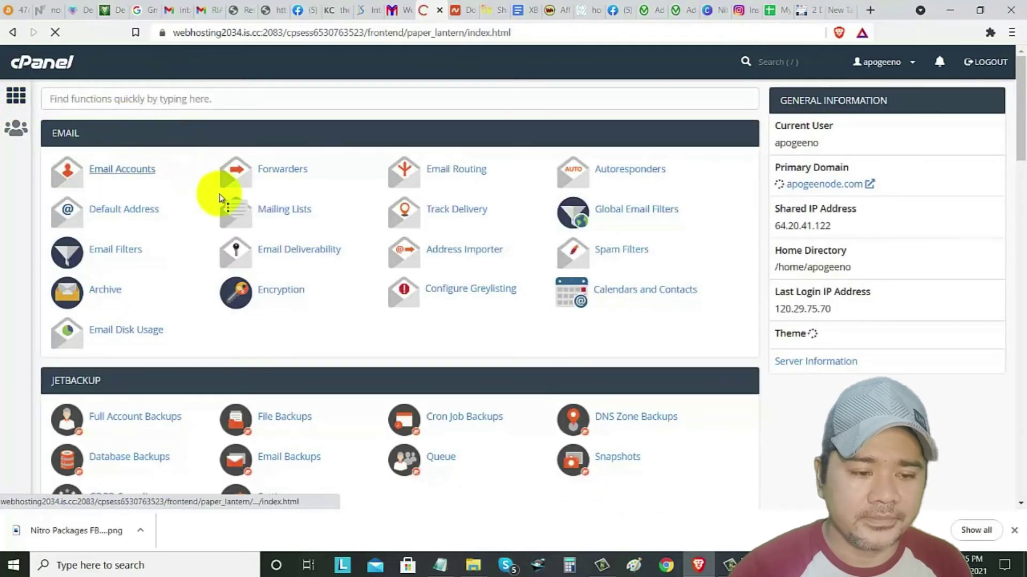
scroll(315, 312, "down", 3)
scroll(348, 305, "down", 5)
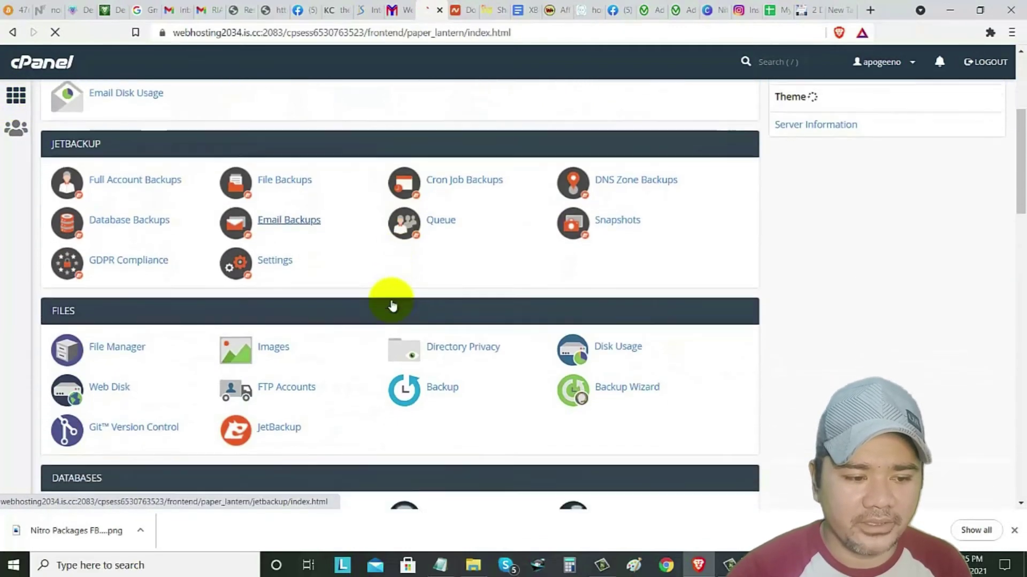
scroll(375, 305, "down", 7)
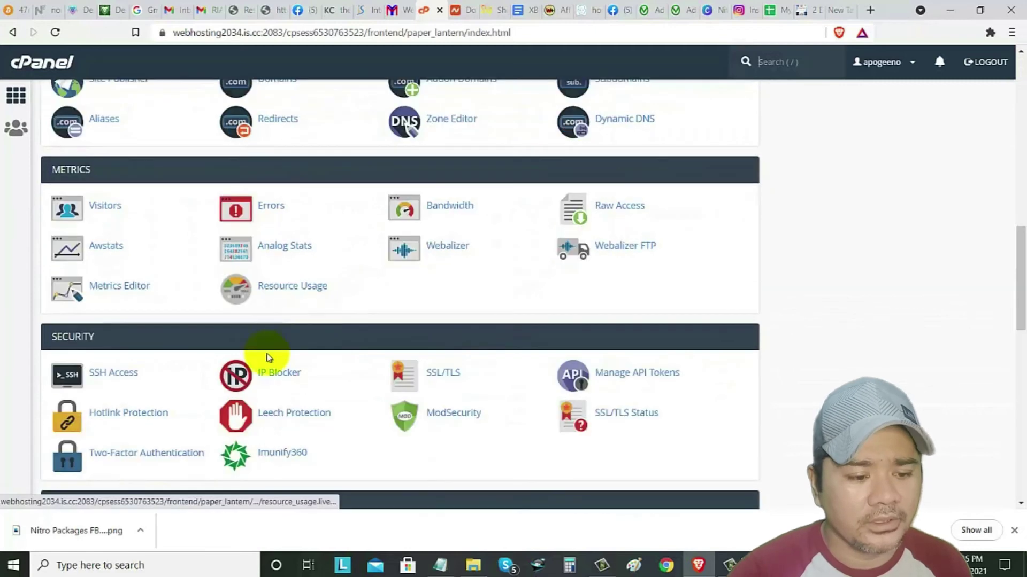
scroll(264, 376, "down", 10)
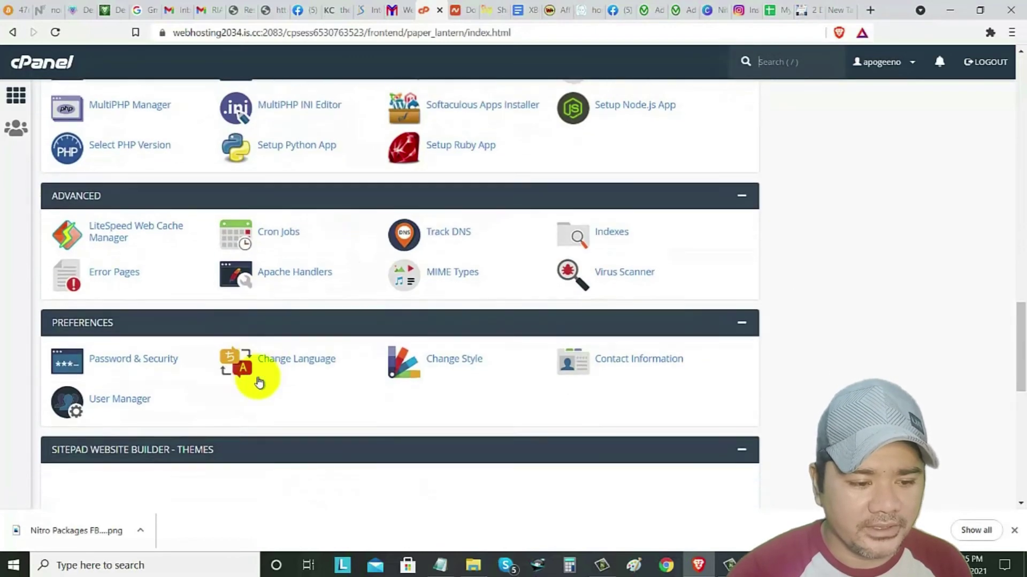
scroll(259, 383, "down", 5)
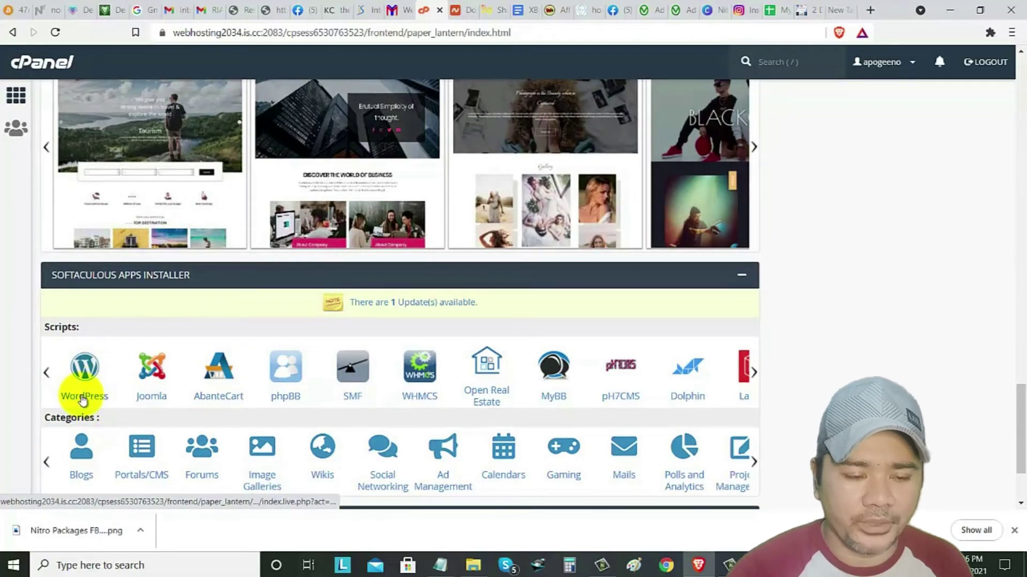
scroll(203, 369, "up", 10)
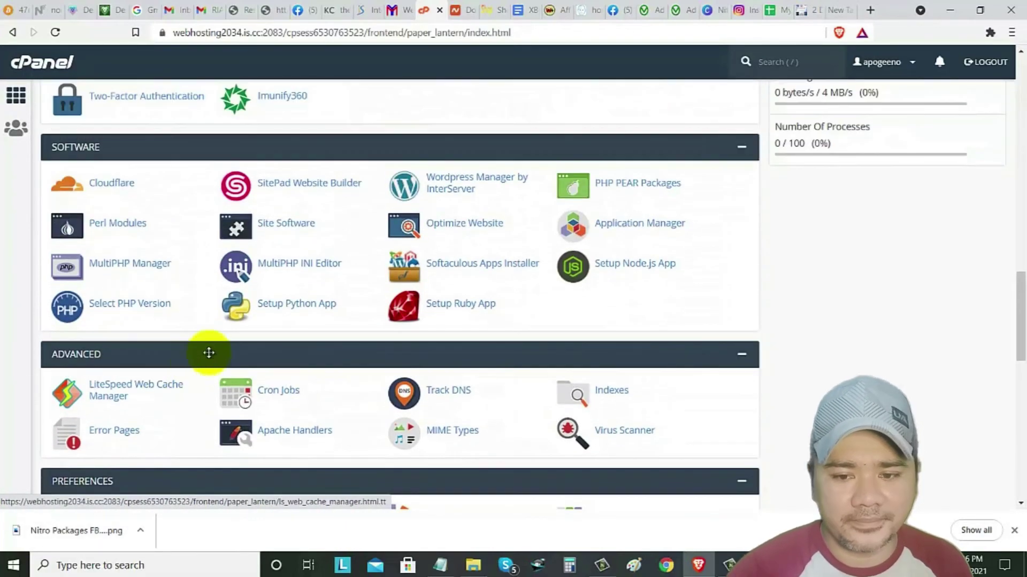
scroll(209, 353, "up", 3)
left_click_drag(1014, 309, 1021, 80)
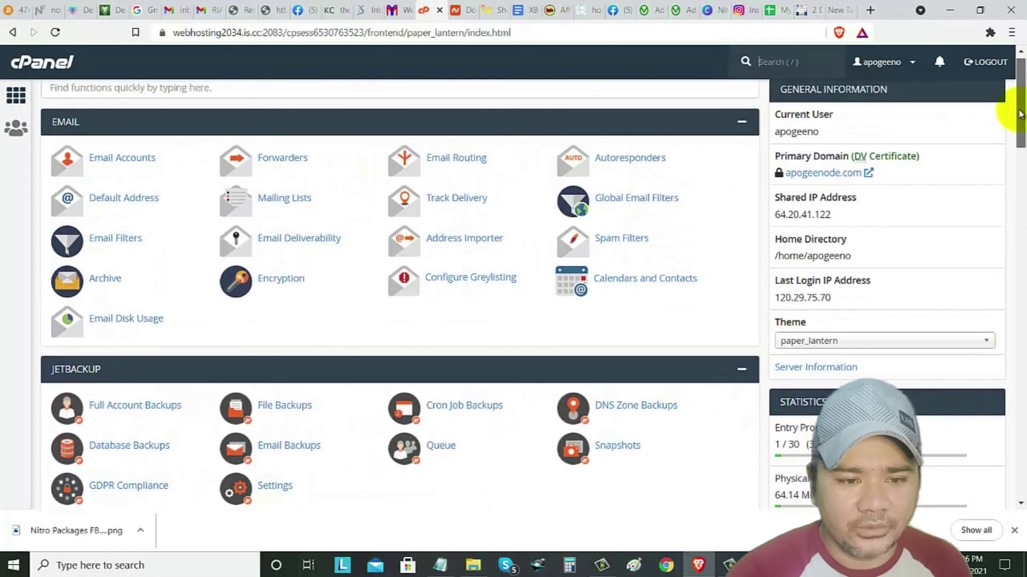
left_click(456, 12)
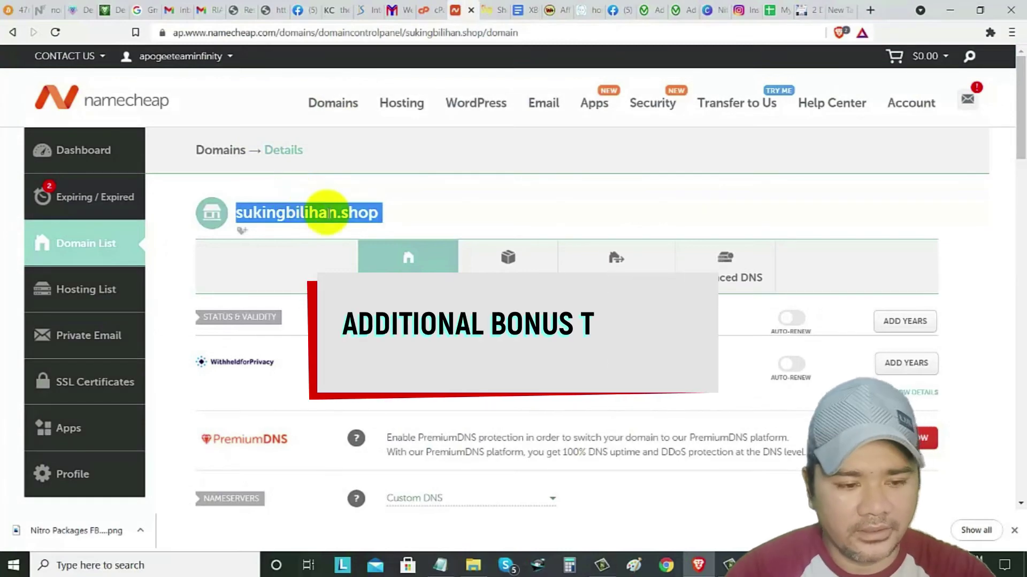
left_click(425, 11)
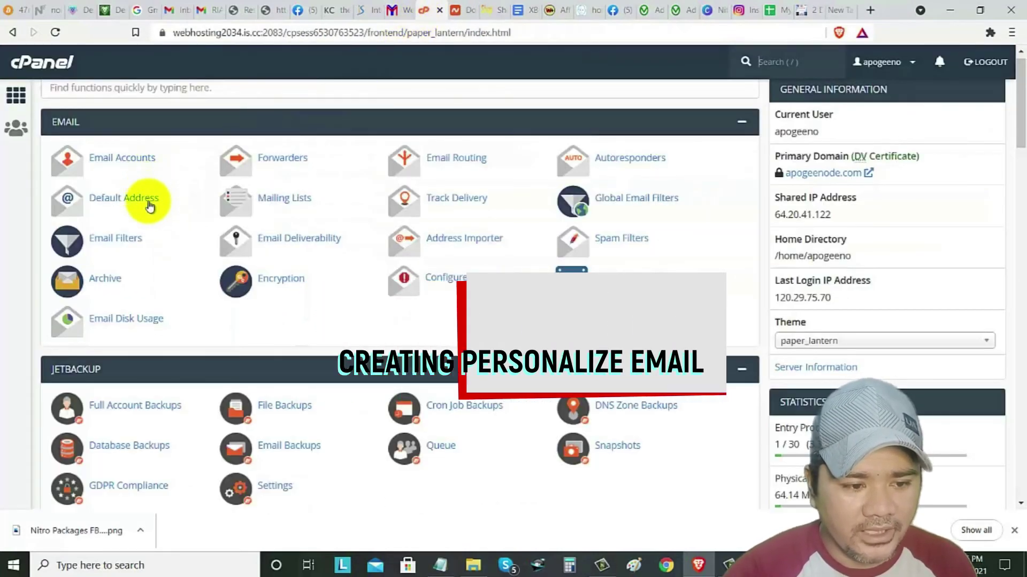
- In Email Accounts, start a new account on domain sukingbilihan.shop with username admin
left_click(121, 176)
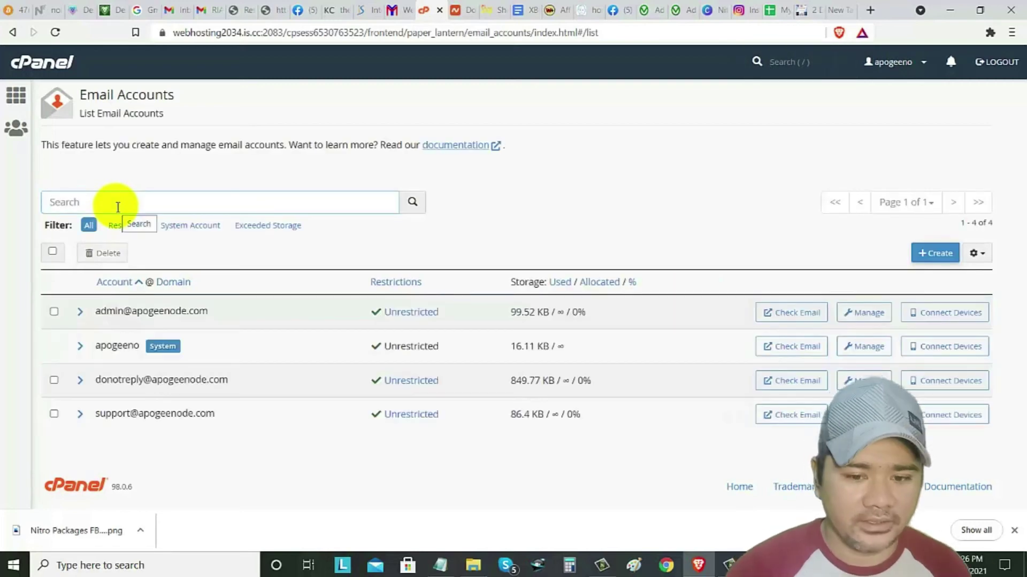
left_click(931, 257)
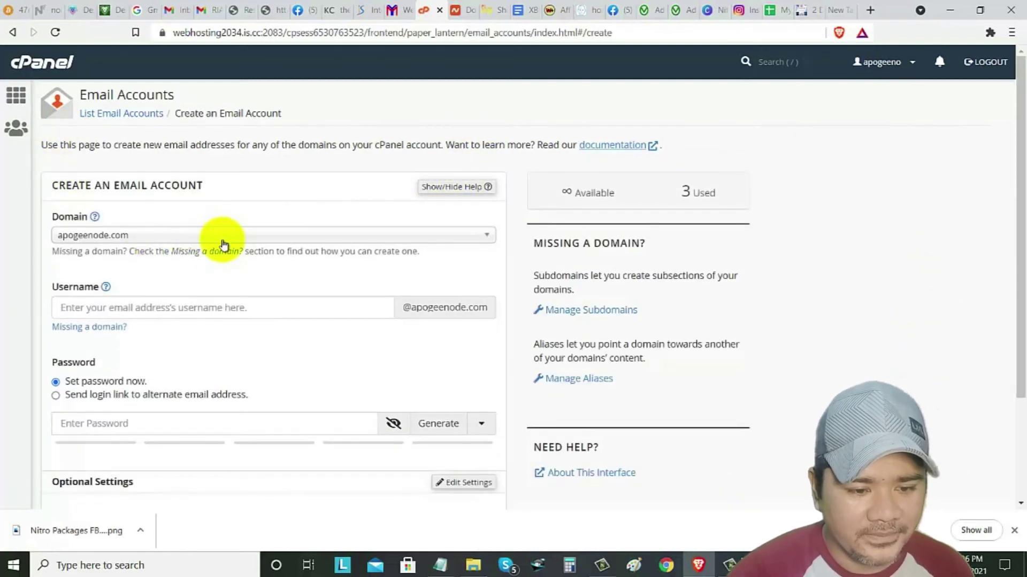
left_click(222, 242)
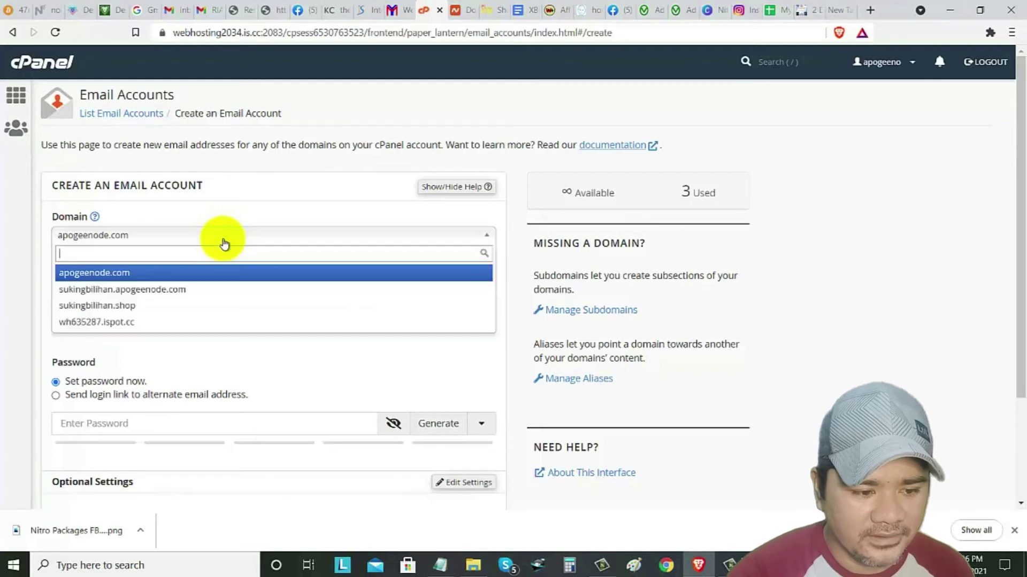
key("Escape")
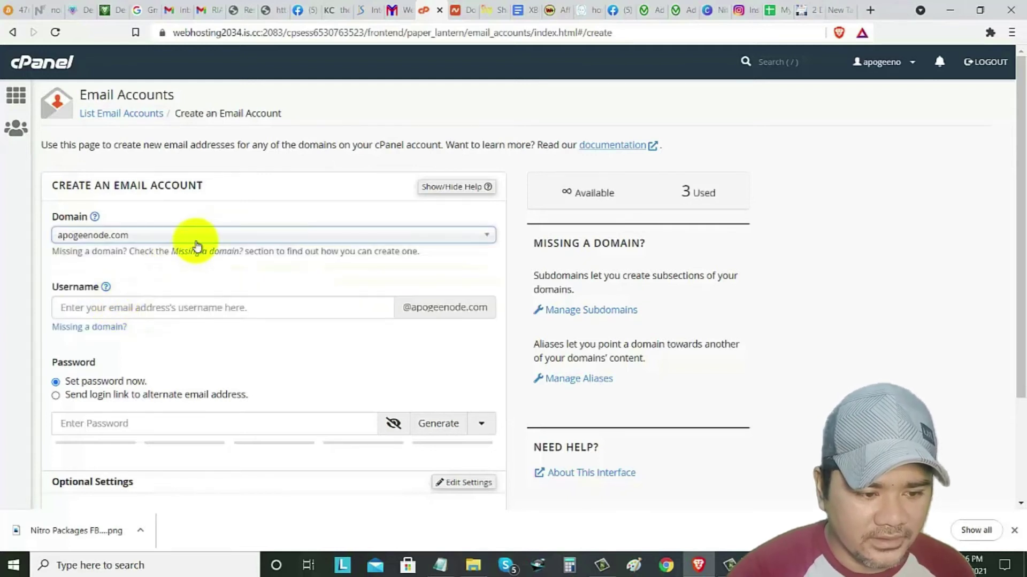
left_click(197, 246)
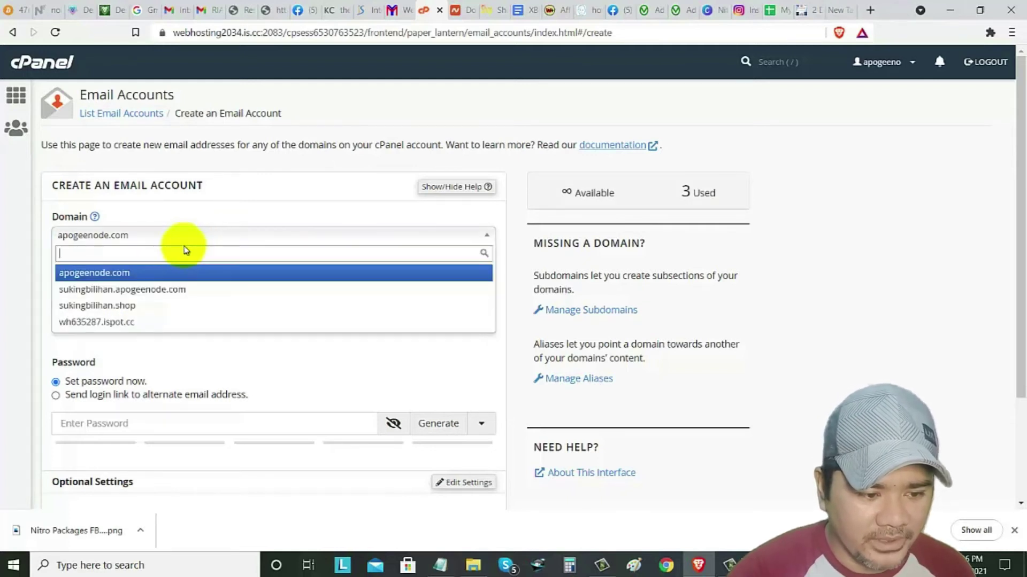
left_click(95, 306)
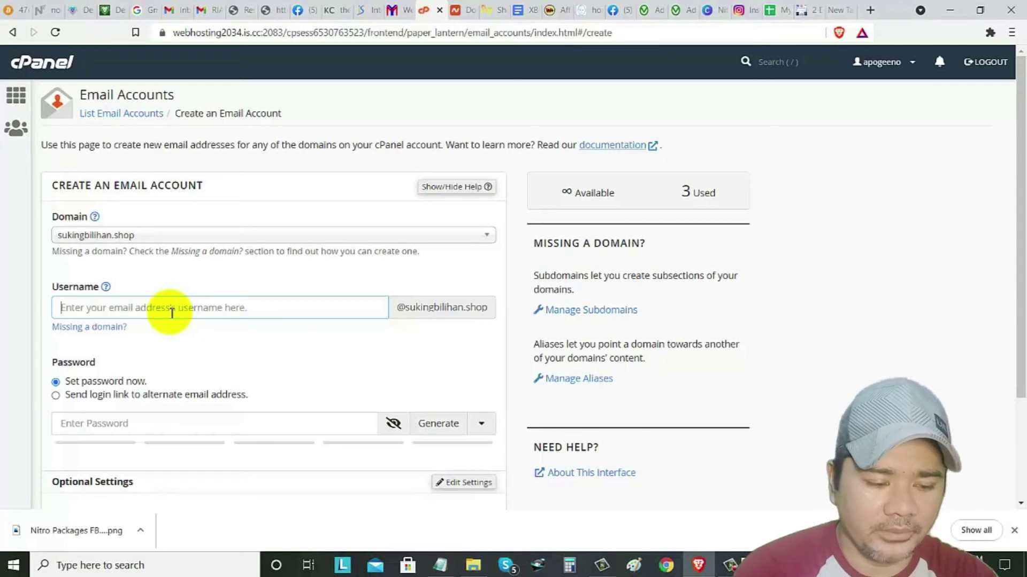
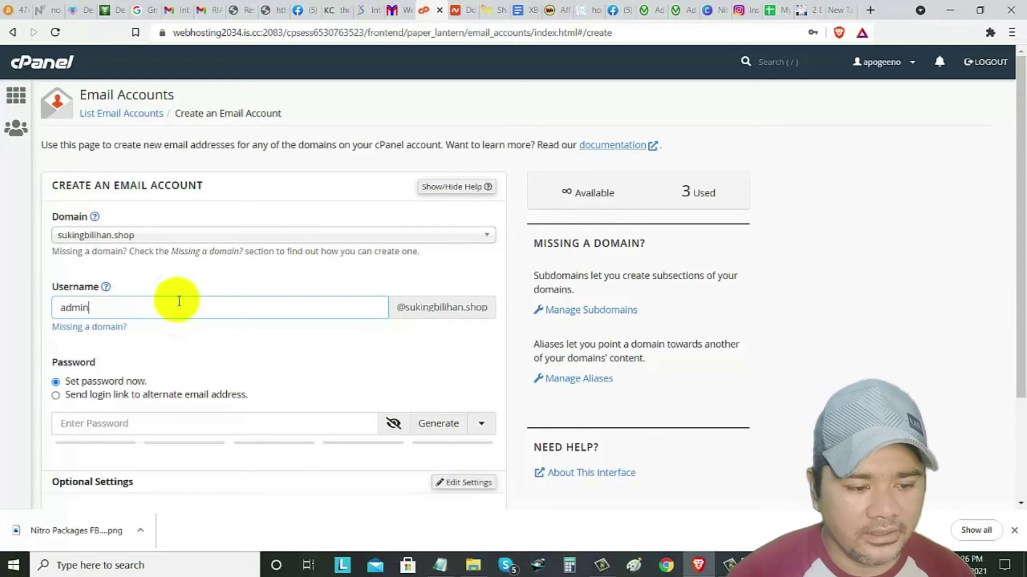
scroll(133, 377, "down", 1)
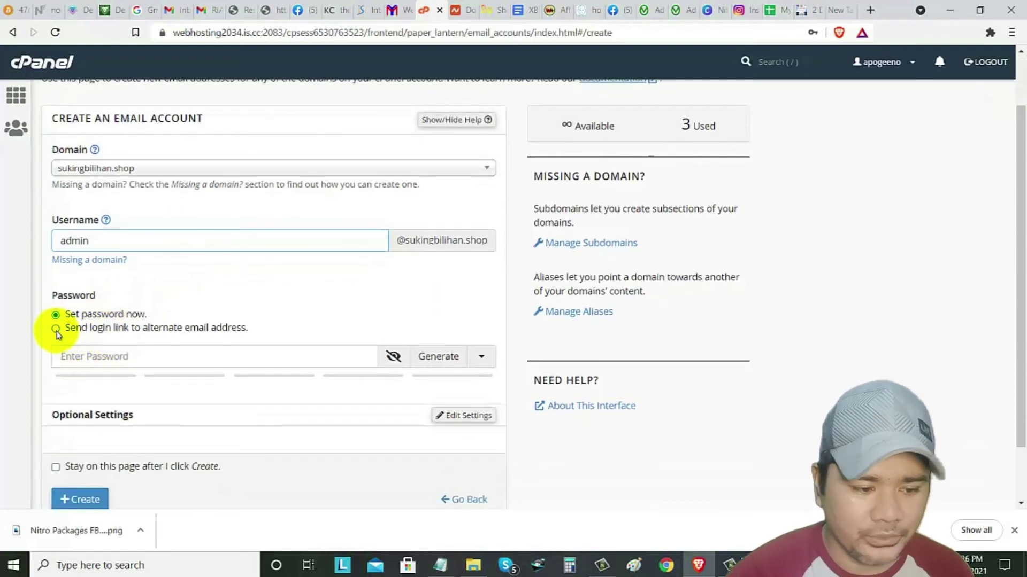
- Enter a first password for the admin account, then replace it with a longer one
left_click(64, 356)
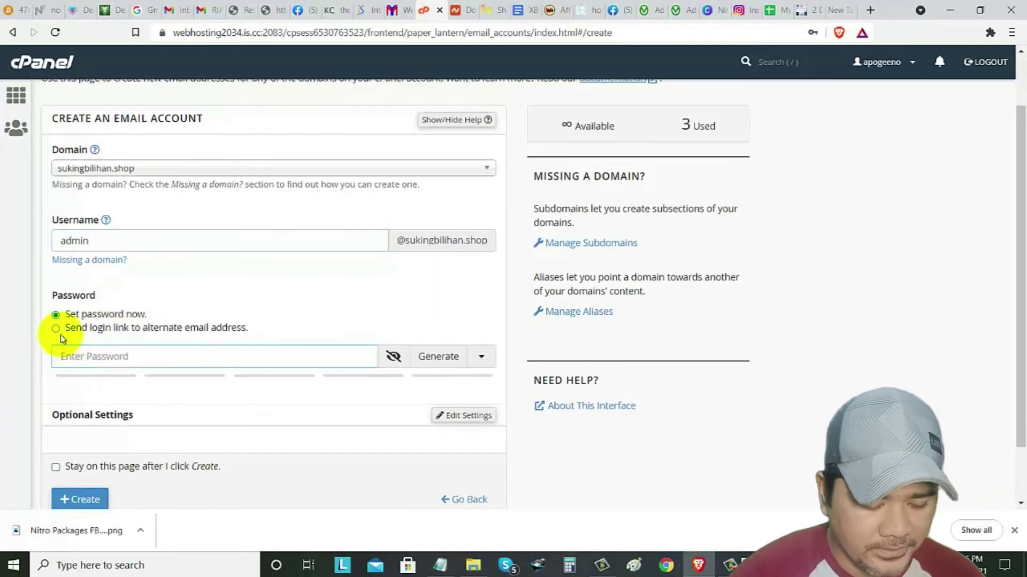
type("a")
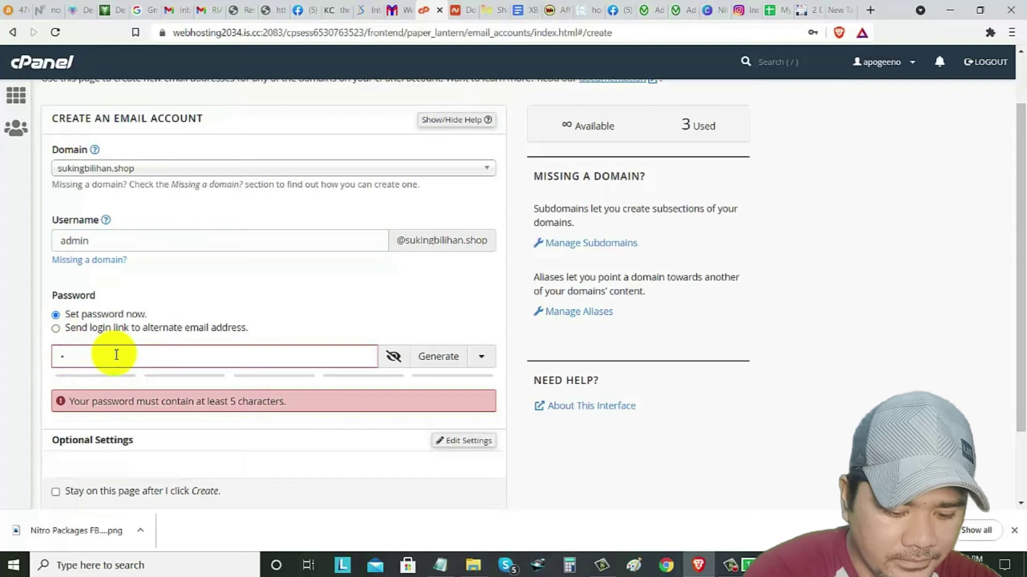
type("123456")
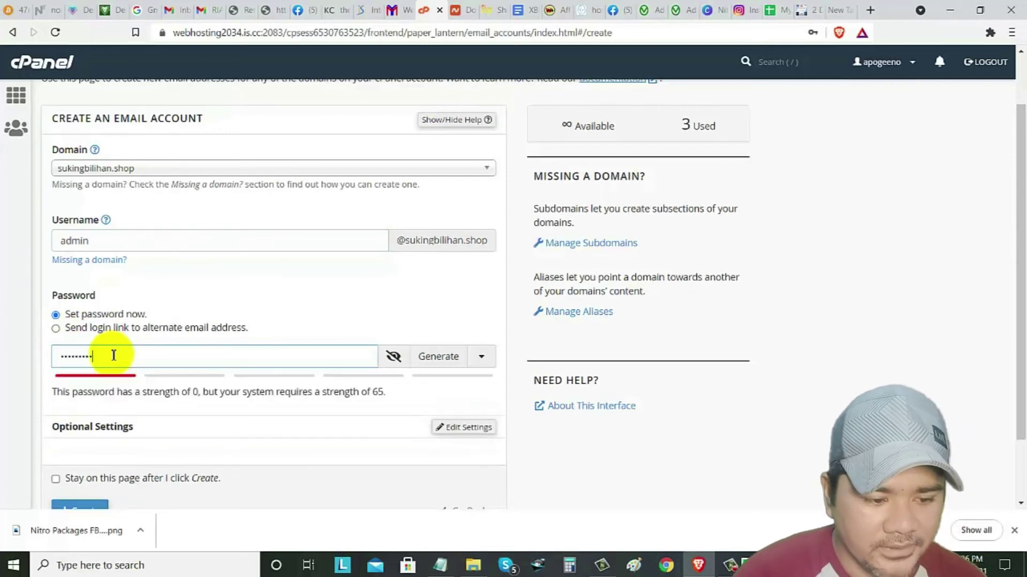
scroll(137, 458, "down", 1)
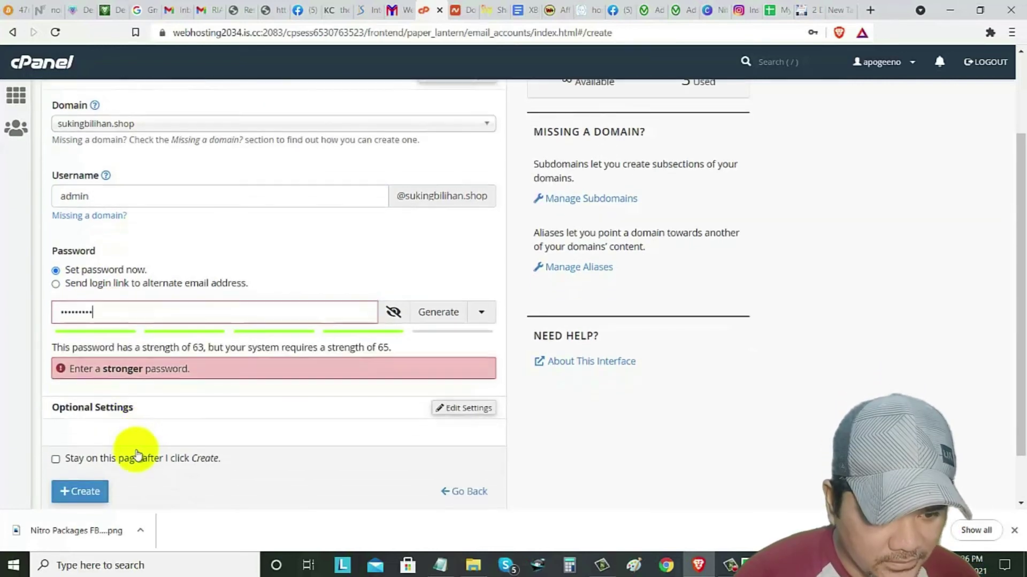
left_click_drag(119, 311, 46, 305)
type("••••••••••")
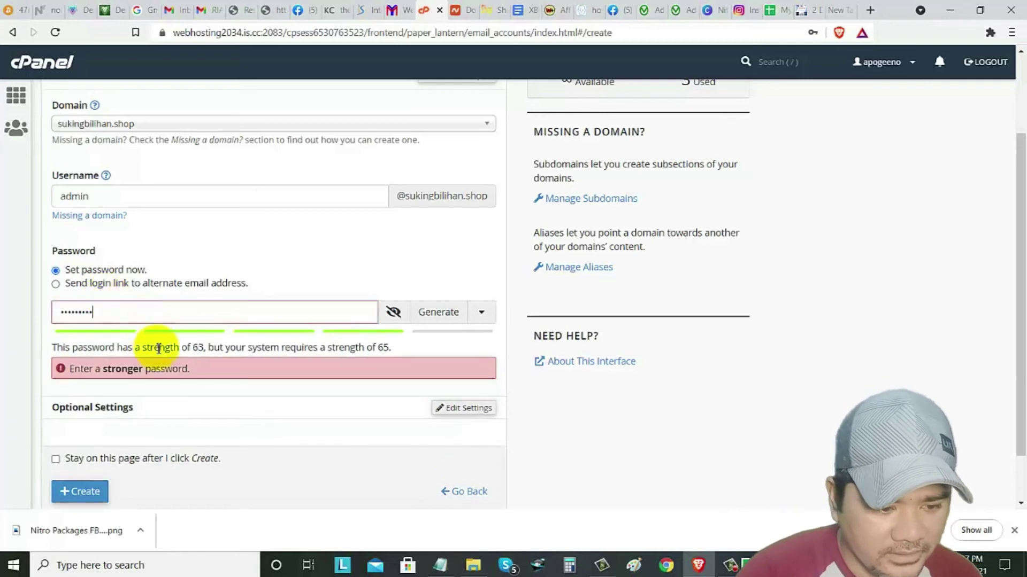
scroll(144, 378, "down", 1)
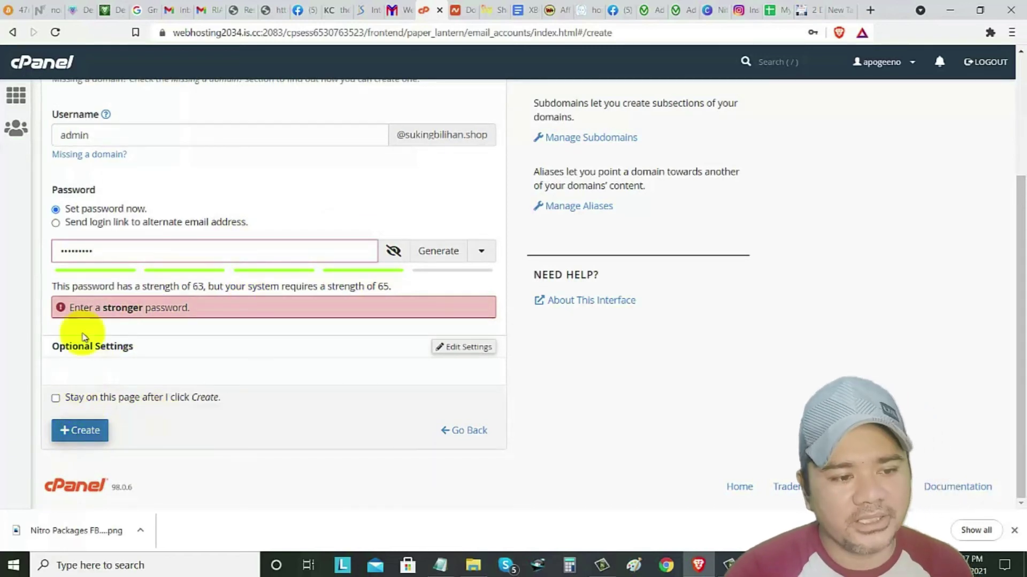
scroll(114, 229, "up", 1)
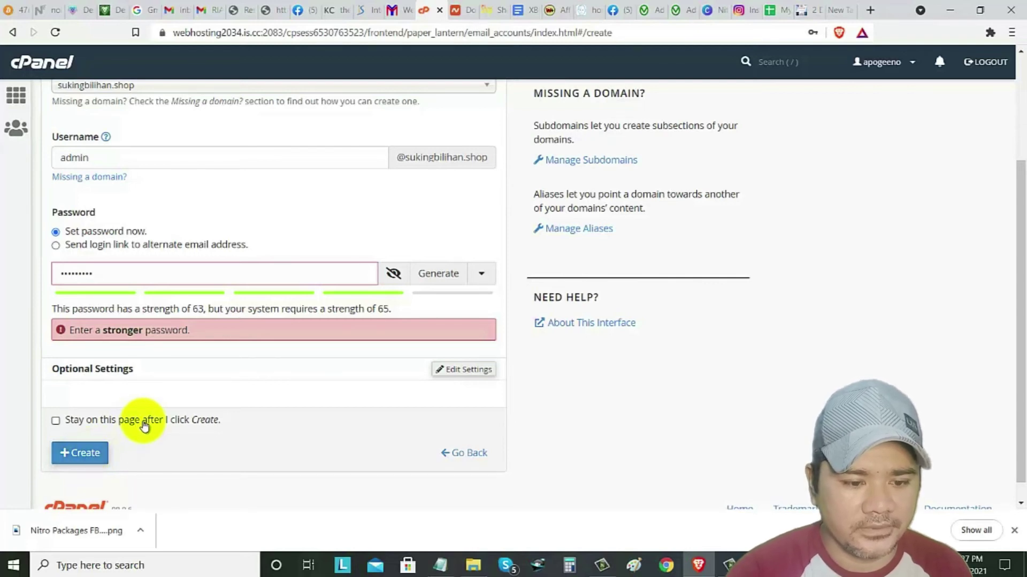
scroll(143, 422, "up", 1)
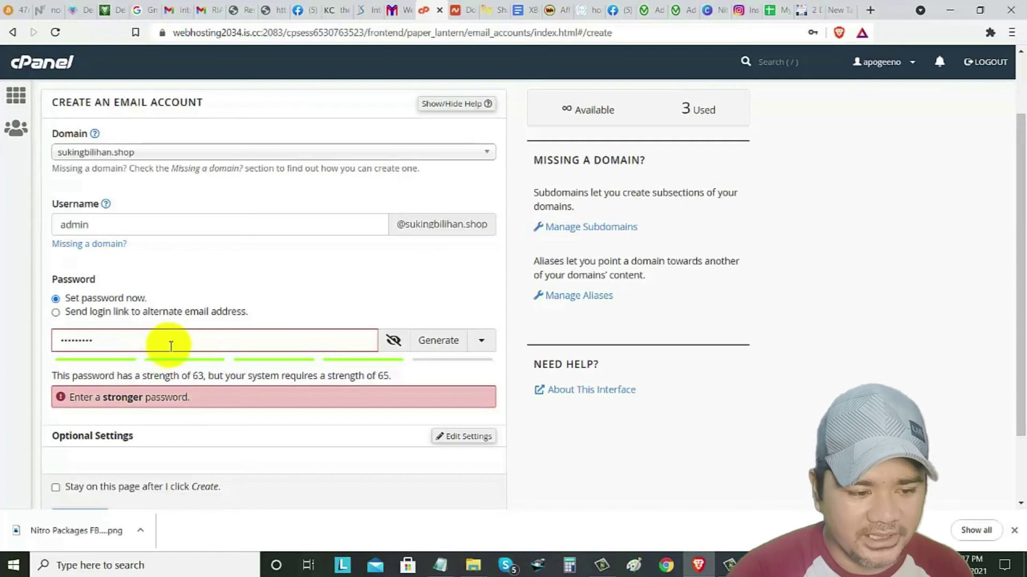
- Replace the too-weak password with one rated strength 100, briefly revealing it to verify
left_click_drag(155, 337, 37, 336)
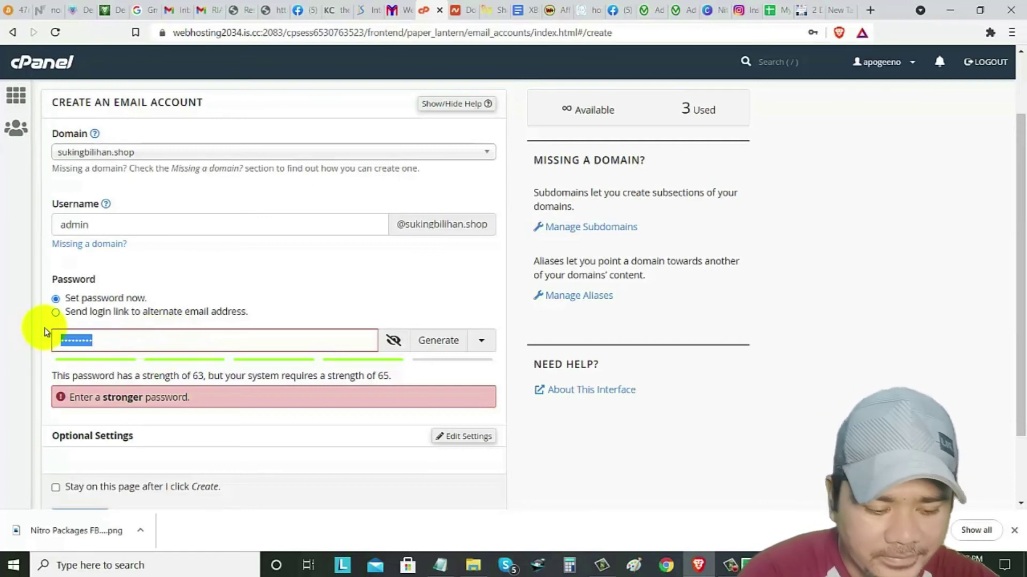
type("a")
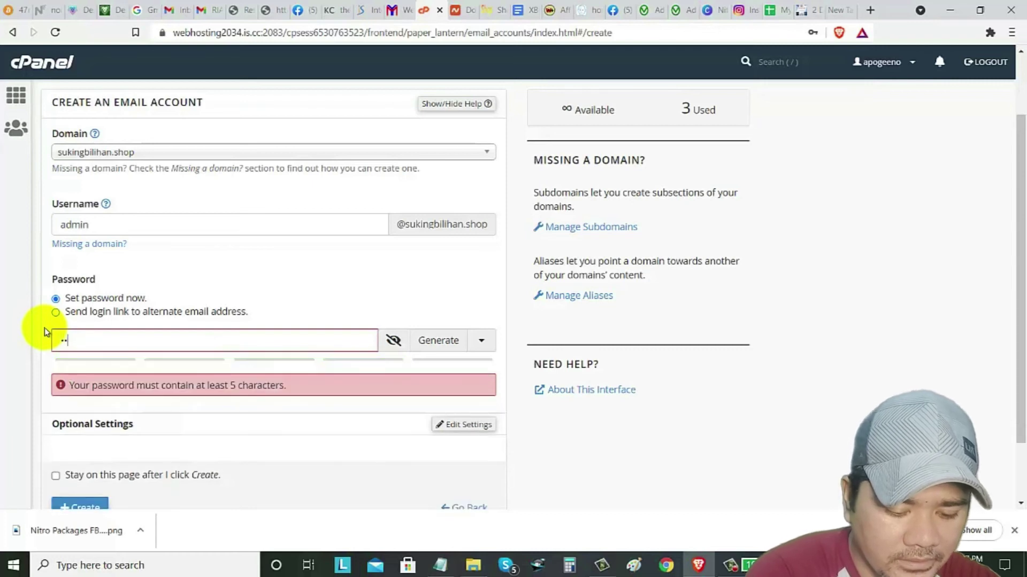
type("dmin123")
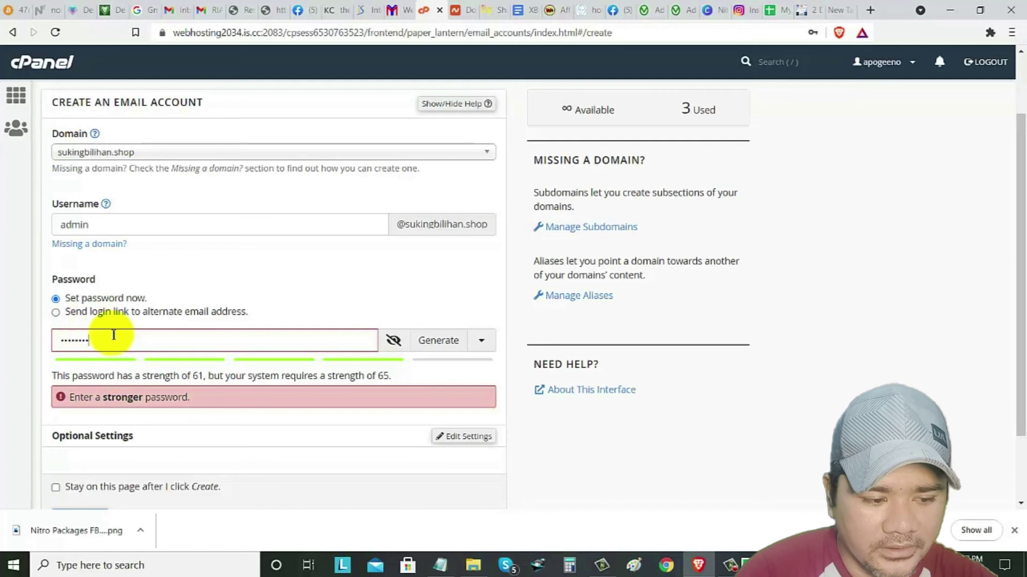
left_click_drag(109, 336, 39, 343)
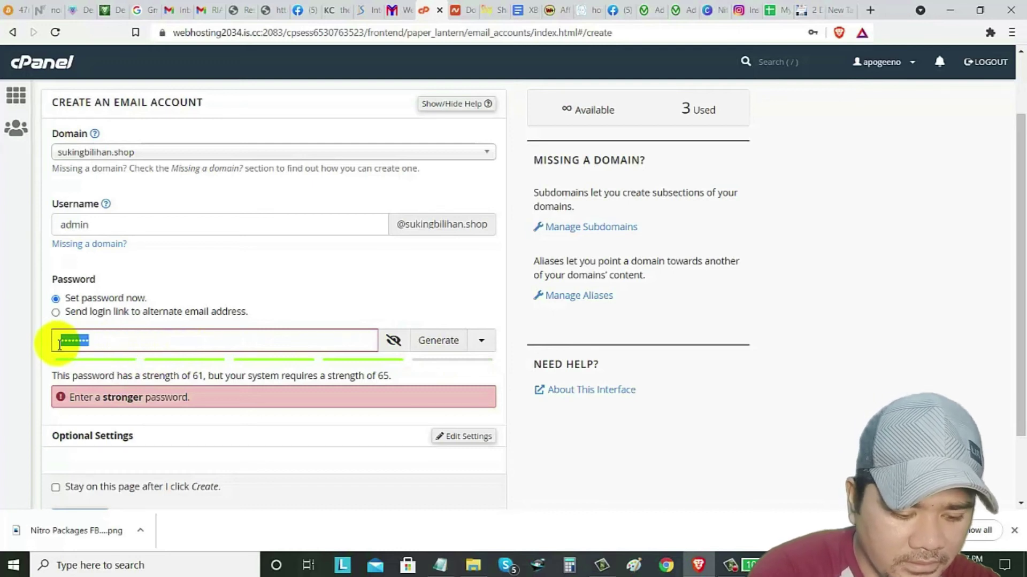
key("BackSpace")
type("•••••••")
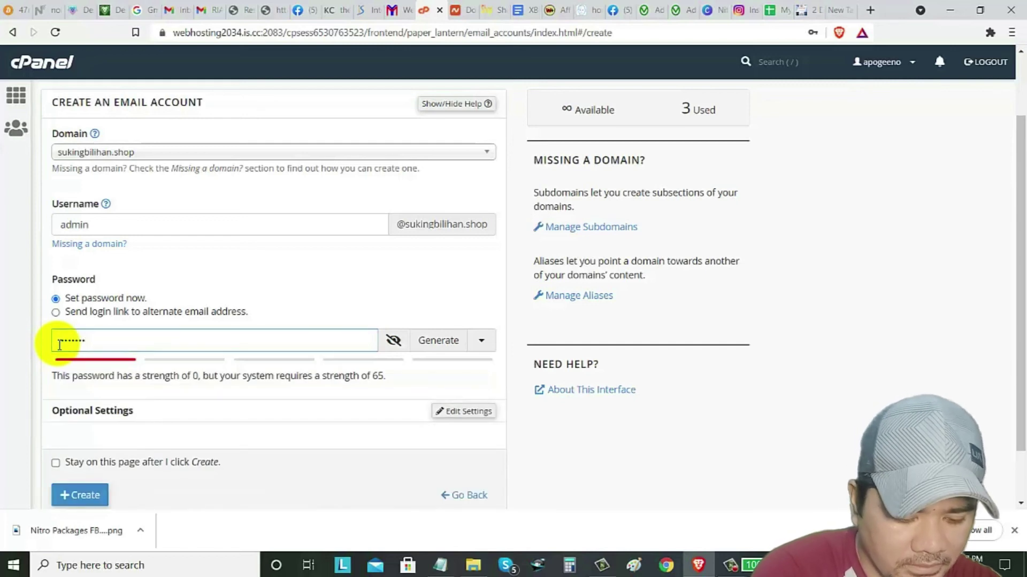
type("•••••••••")
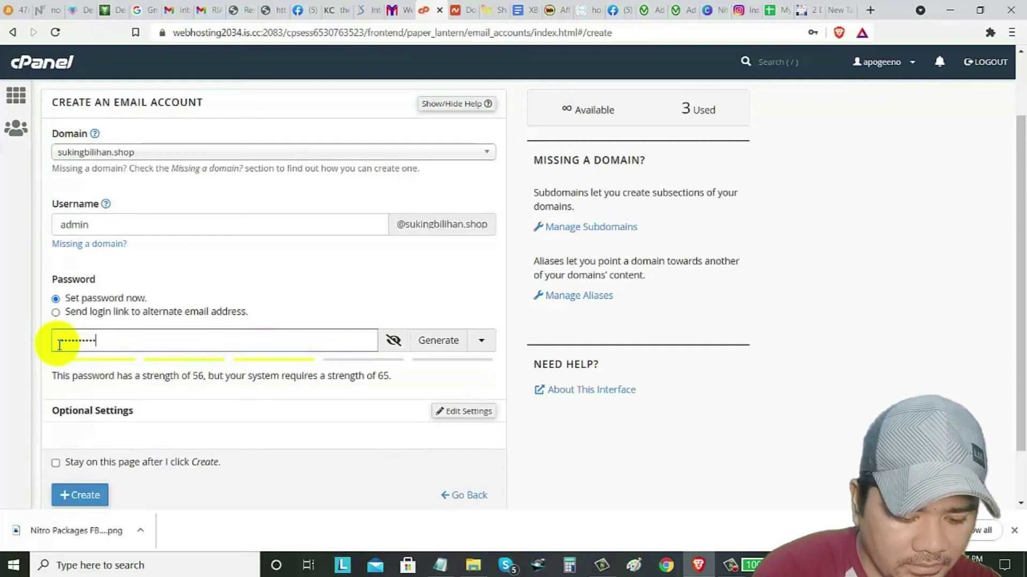
type("••")
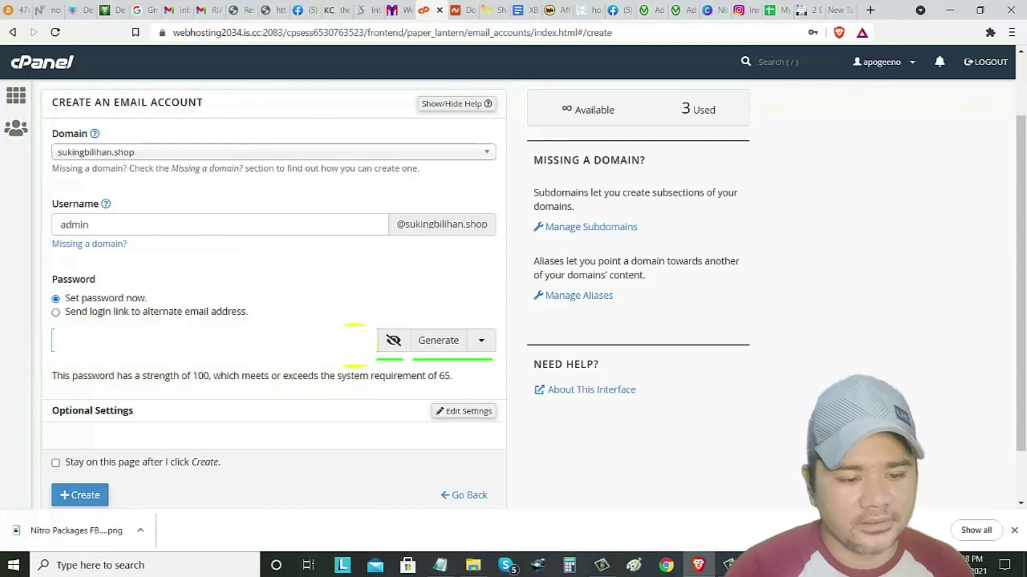
left_click(393, 343)
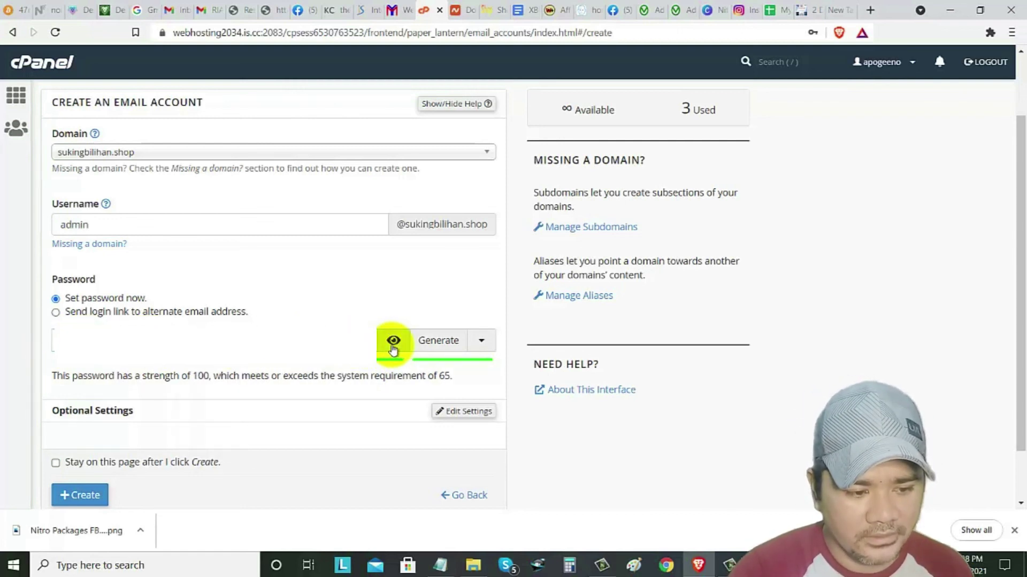
left_click(393, 344)
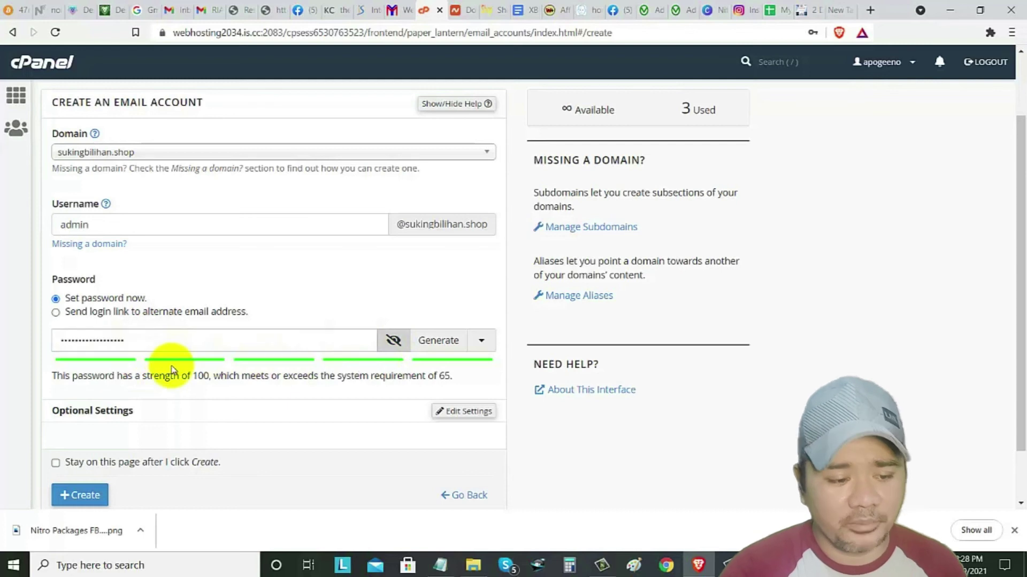
scroll(171, 366, "down", 2)
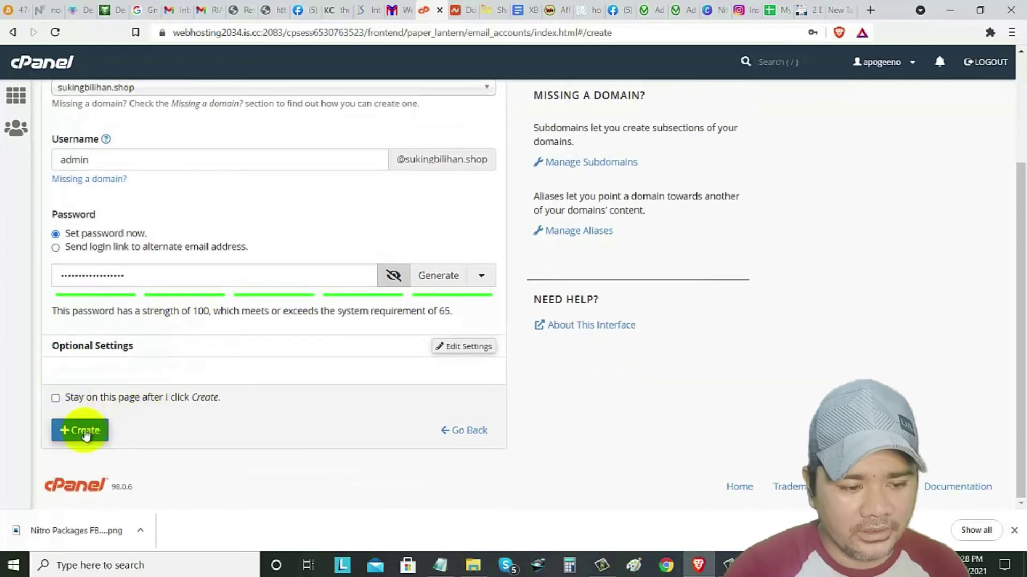
left_click(85, 433)
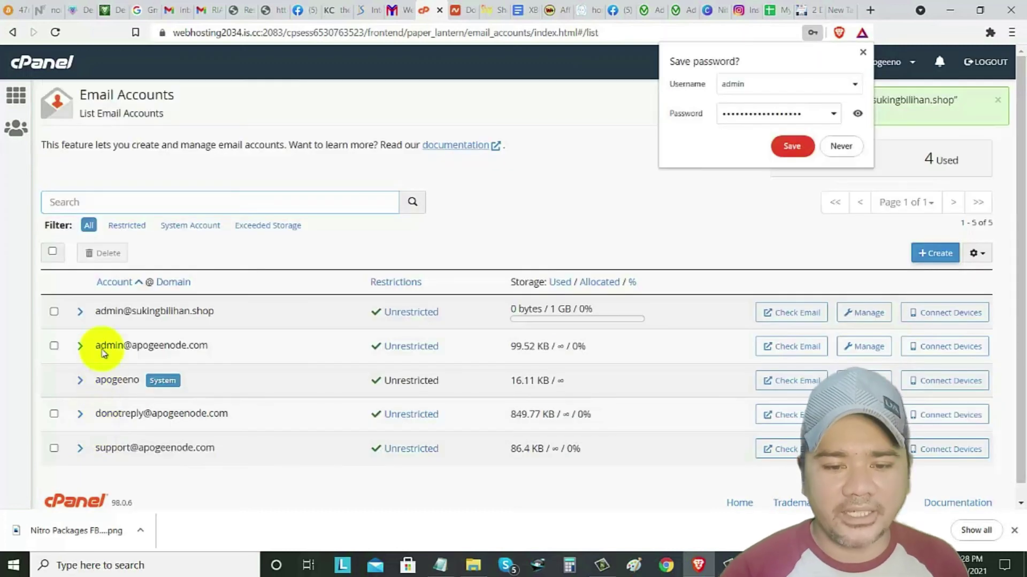
left_click(841, 146)
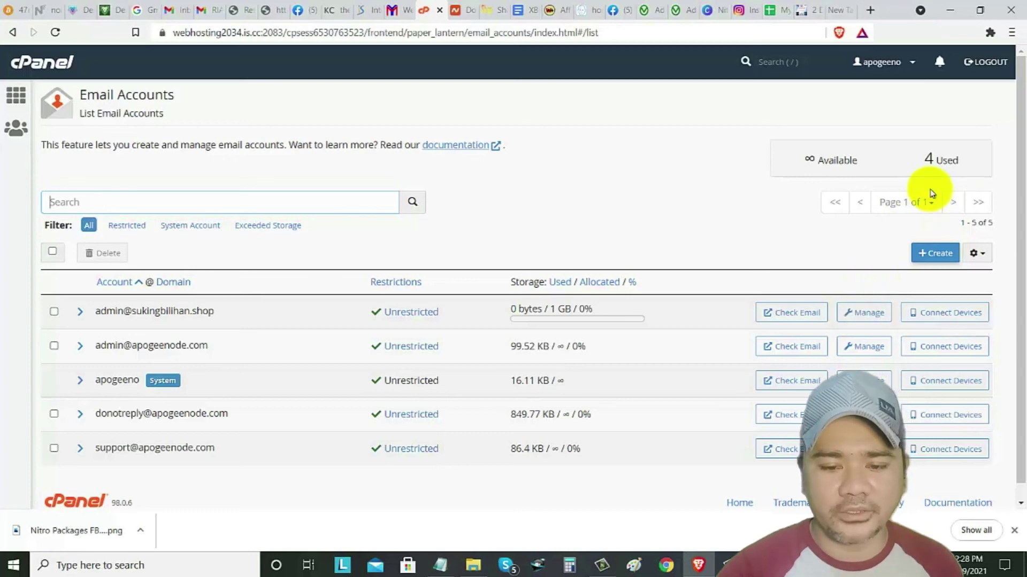
left_click(863, 315)
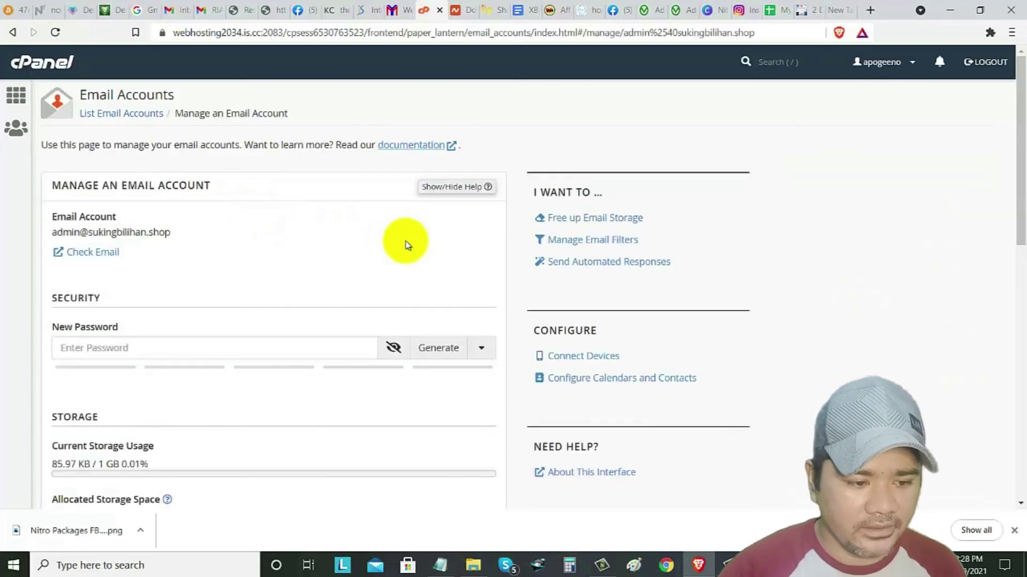
scroll(207, 321, "down", 2)
scroll(161, 310, "down", 3)
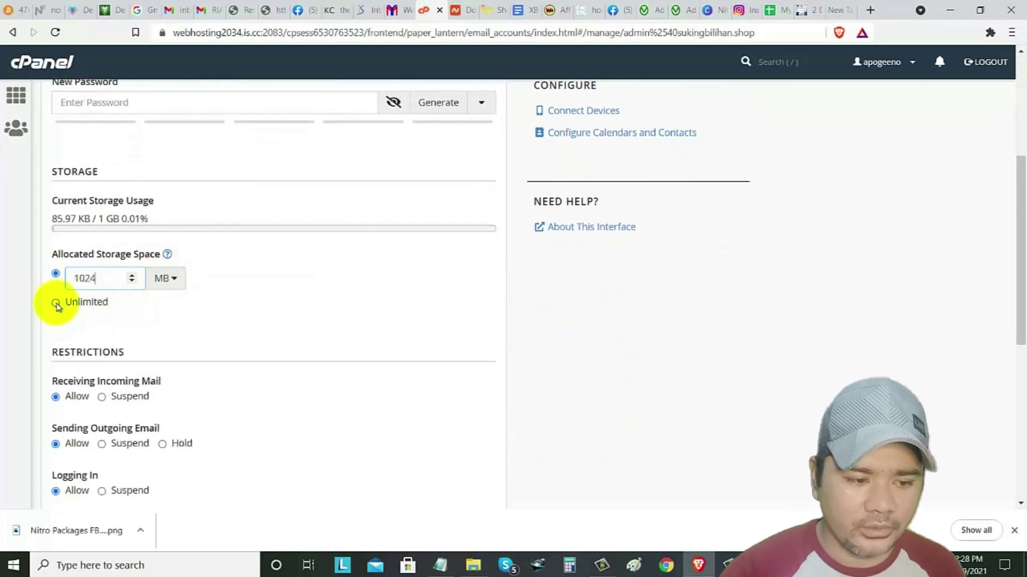
left_click(56, 304)
scroll(245, 344, "down", 6)
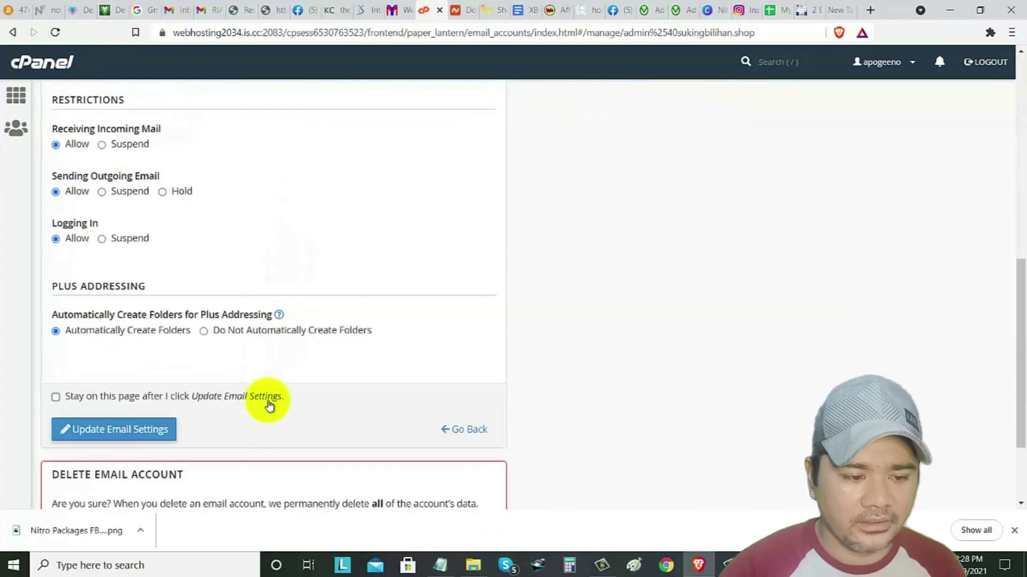
left_click(111, 325)
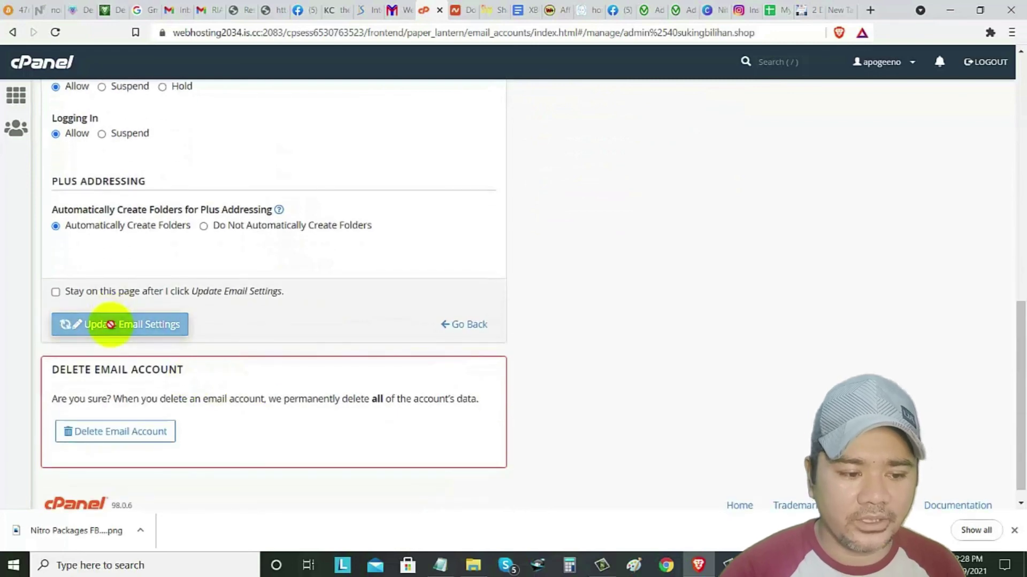